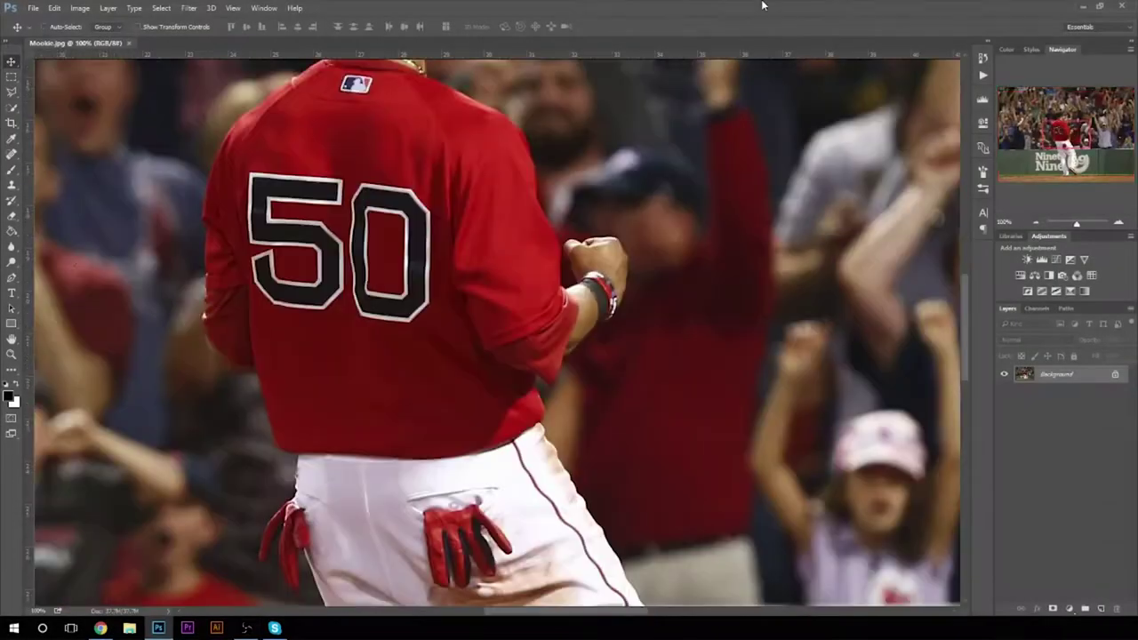
# - Trace the Pen path down the player's back, past the waist, to the glove tip
pyautogui.scroll(2, 522, 334)
pyautogui.scroll(1, 437, 127)
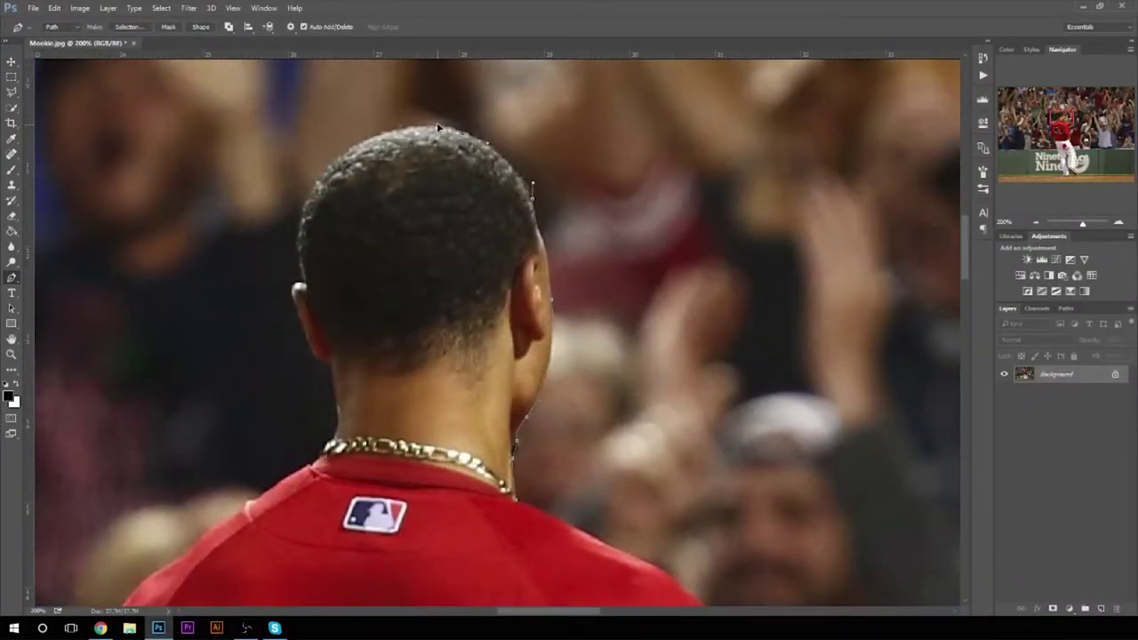
pyautogui.scroll(-2, 298, 294)
pyautogui.scroll(-2, 298, 294)
pyautogui.scroll(-1, 82, 284)
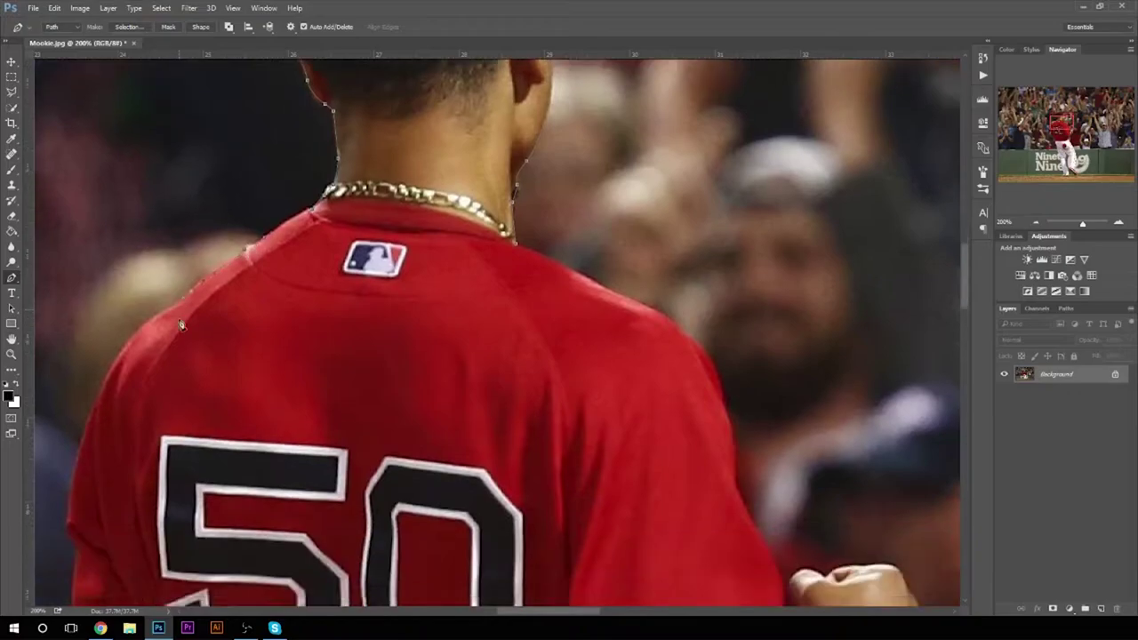
pyautogui.scroll(-3, 83, 284)
pyautogui.scroll(-2, 82, 285)
pyautogui.scroll(-2, 76, 356)
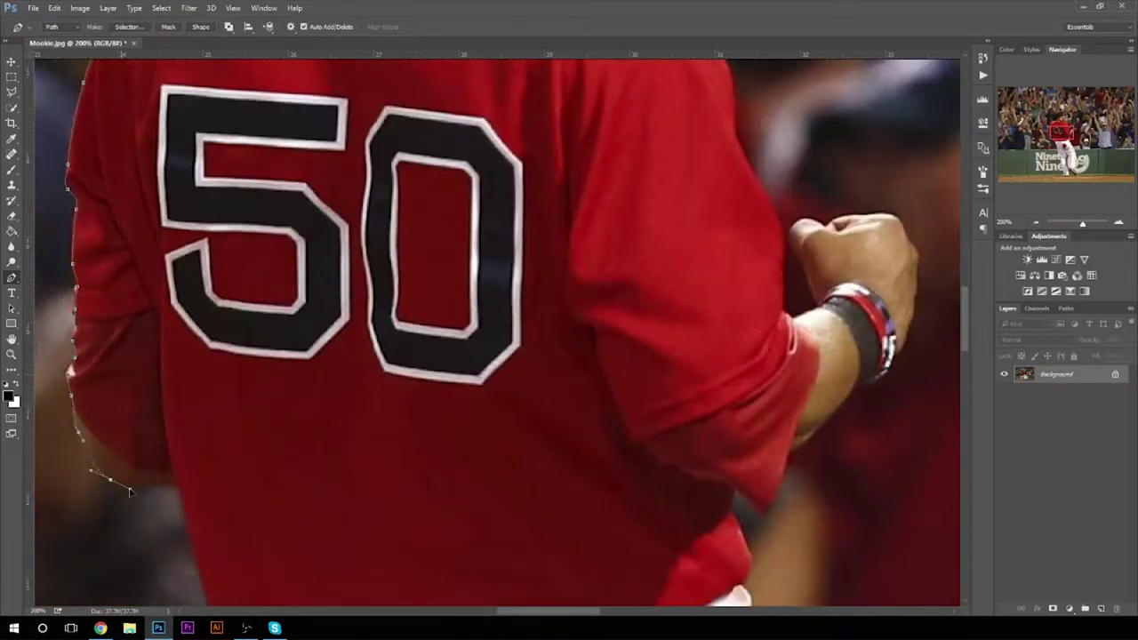
pyautogui.scroll(-3, 129, 491)
pyautogui.scroll(-3, 129, 490)
pyautogui.click(197, 153)
pyautogui.click(231, 234)
pyautogui.click(255, 239)
pyautogui.click(253, 307)
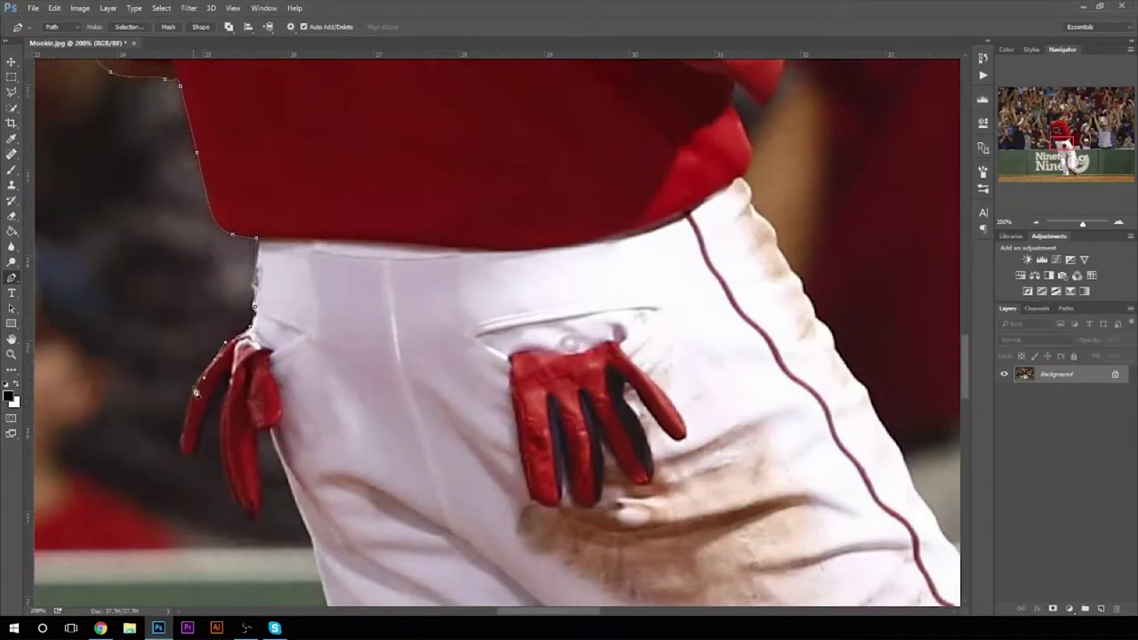
pyautogui.scroll(-1, 227, 414)
pyautogui.click(231, 433)
pyautogui.click(255, 456)
# - Continue the path down the pants leg, around the cuff and the planted shoe
pyautogui.scroll(-3, 283, 400)
pyautogui.scroll(-3, 343, 382)
pyautogui.click(406, 302)
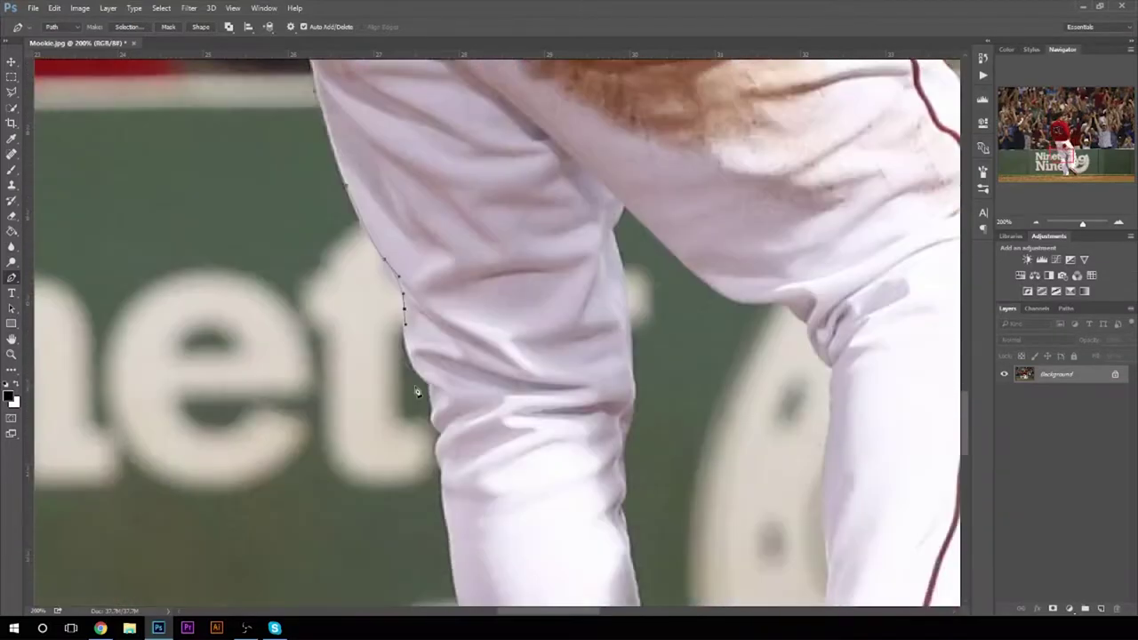
pyautogui.scroll(-1, 418, 394)
pyautogui.click(445, 401)
pyautogui.click(451, 343)
pyautogui.scroll(-2, 451, 342)
pyautogui.click(519, 466)
pyautogui.scroll(-1, 519, 465)
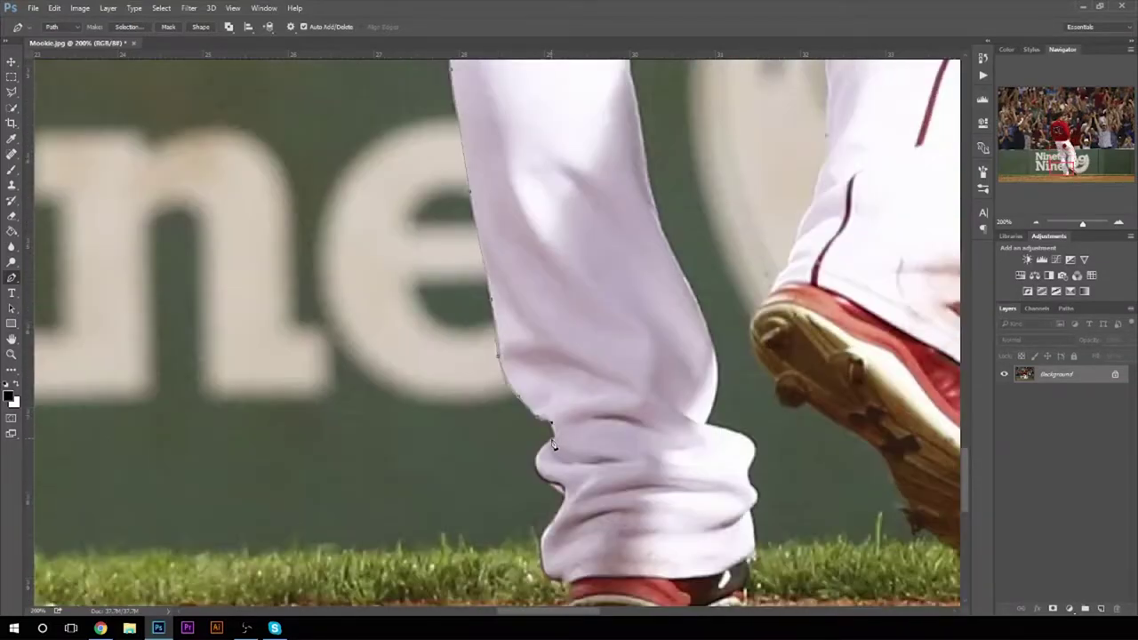
pyautogui.click(544, 453)
pyautogui.scroll(-2, 544, 453)
pyautogui.click(542, 436)
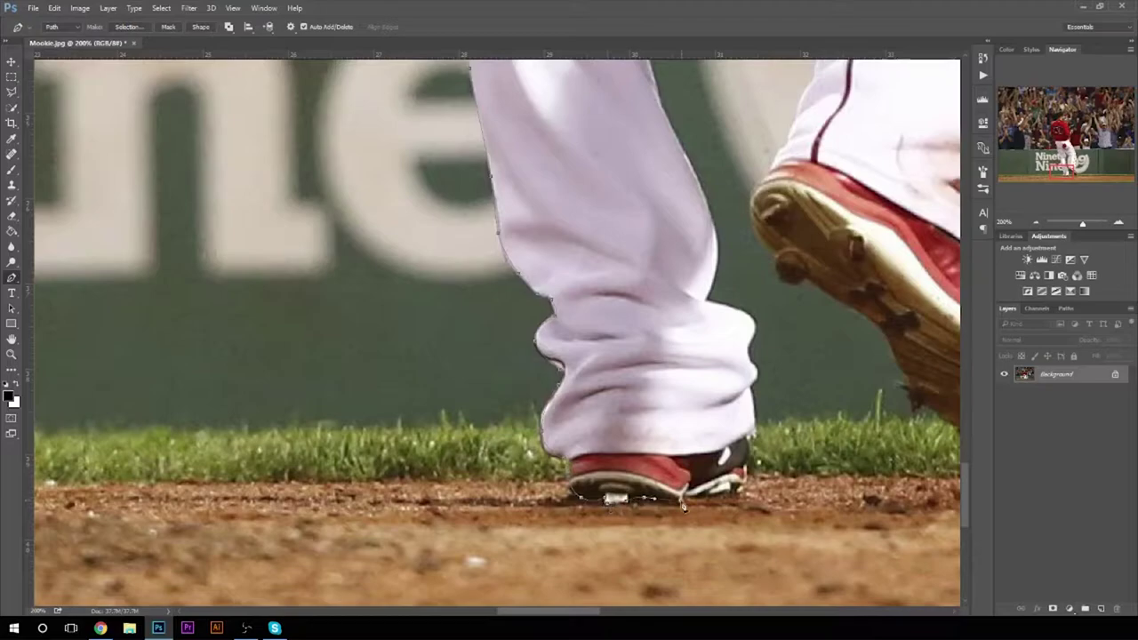
# - Extend the path up the inner legs and along the raised shoe's sole
pyautogui.scroll(3, 717, 311)
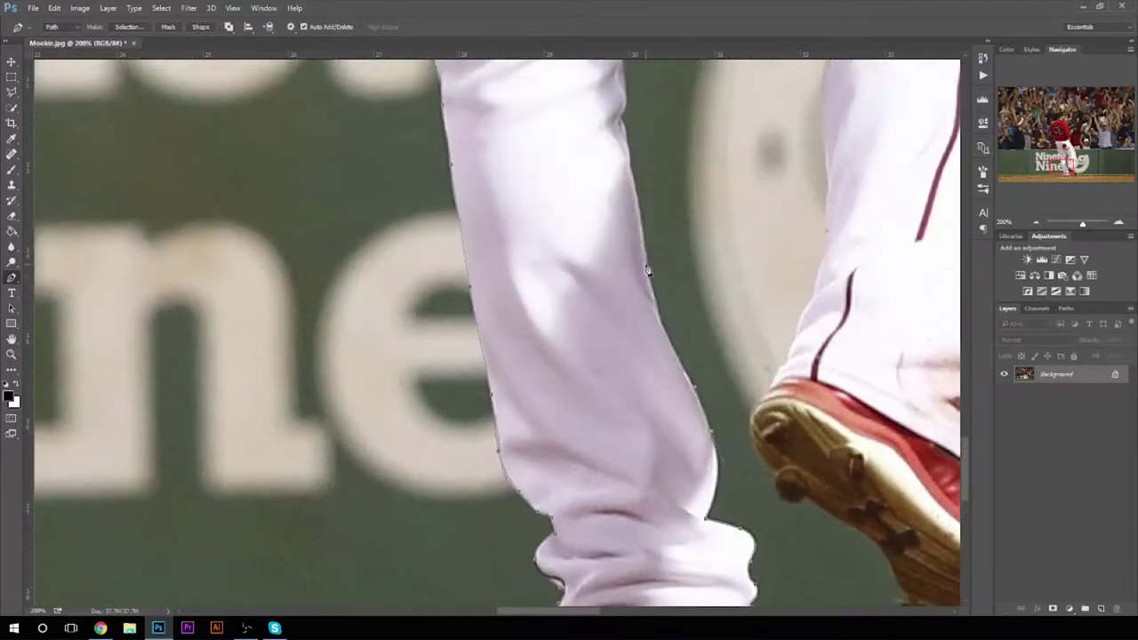
pyautogui.scroll(3, 693, 294)
pyautogui.click(628, 286)
pyautogui.scroll(2, 627, 286)
pyautogui.click(618, 261)
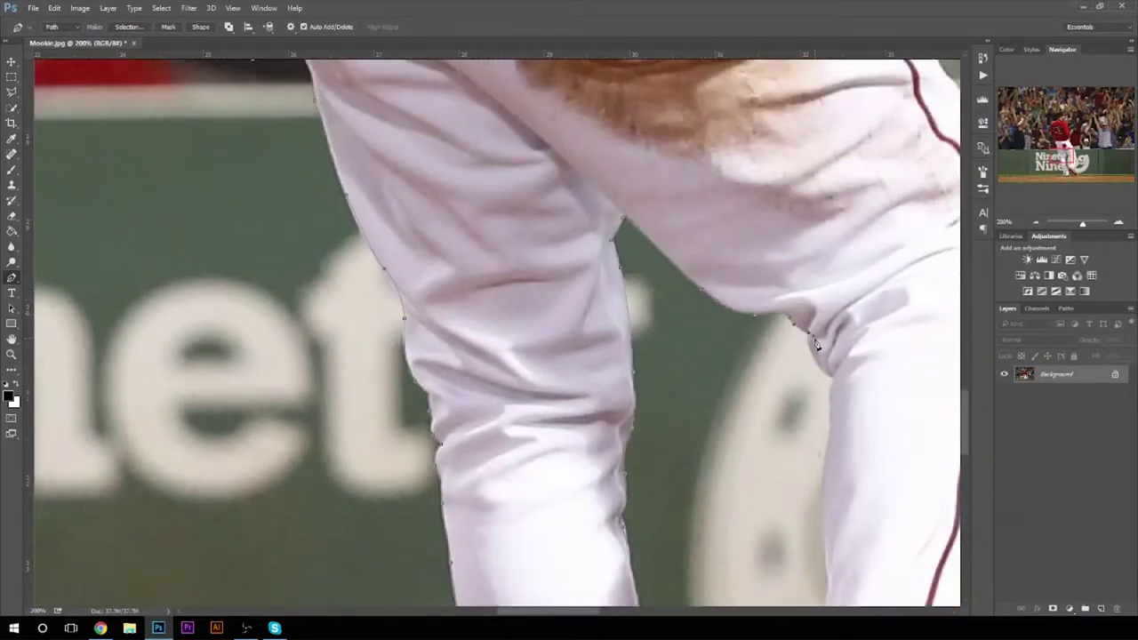
pyautogui.scroll(-2, 816, 345)
pyautogui.click(811, 270)
pyautogui.scroll(-3, 811, 270)
pyautogui.scroll(-3, 800, 356)
pyautogui.click(781, 449)
pyautogui.scroll(-1, 767, 487)
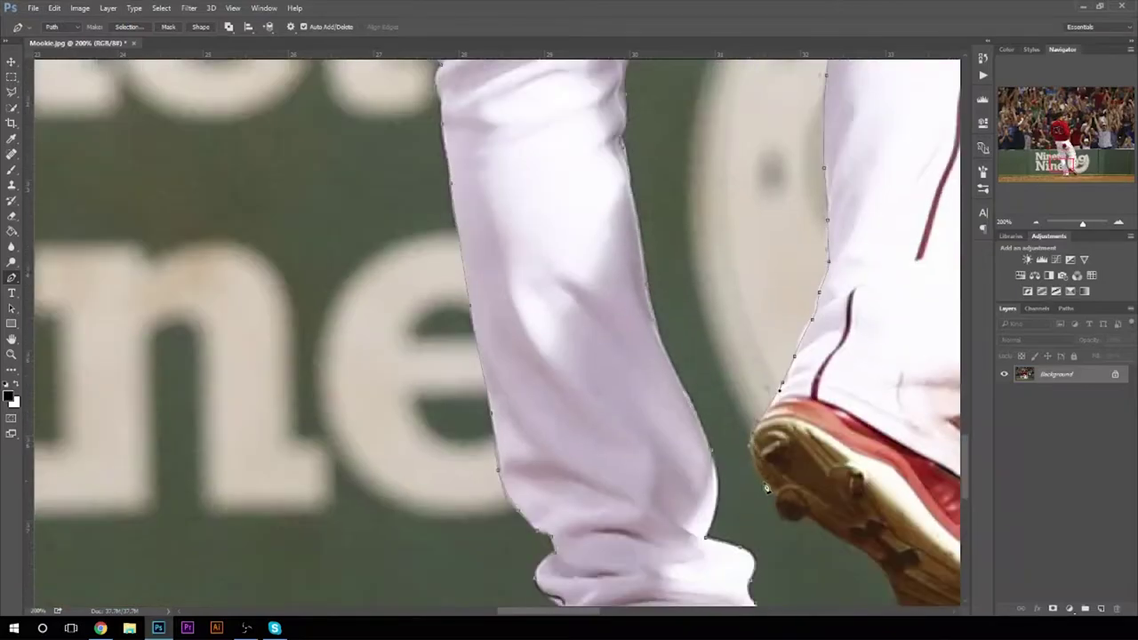
pyautogui.click(787, 522)
pyautogui.scroll(-1, 786, 522)
pyautogui.click(847, 478)
pyautogui.click(887, 509)
pyautogui.scroll(-2, 889, 511)
pyautogui.hscroll(3, 642, 434)
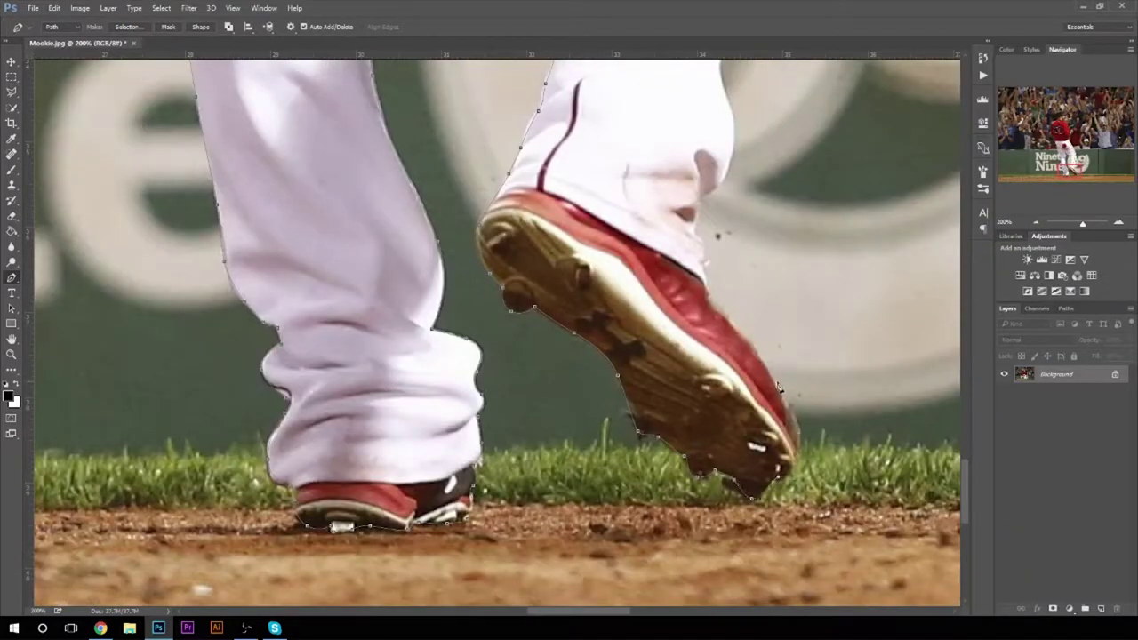
# - Finish the outline up the forearm to the top of the fist
pyautogui.scroll(2, 729, 285)
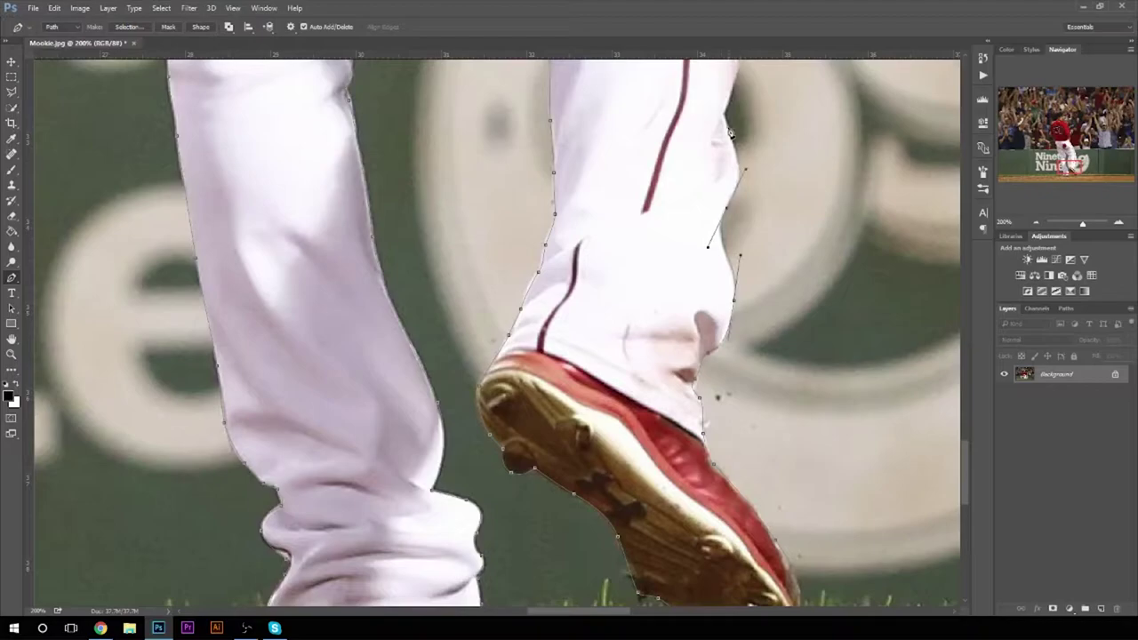
pyautogui.scroll(3, 742, 196)
pyautogui.scroll(2, 758, 267)
pyautogui.scroll(2, 716, 162)
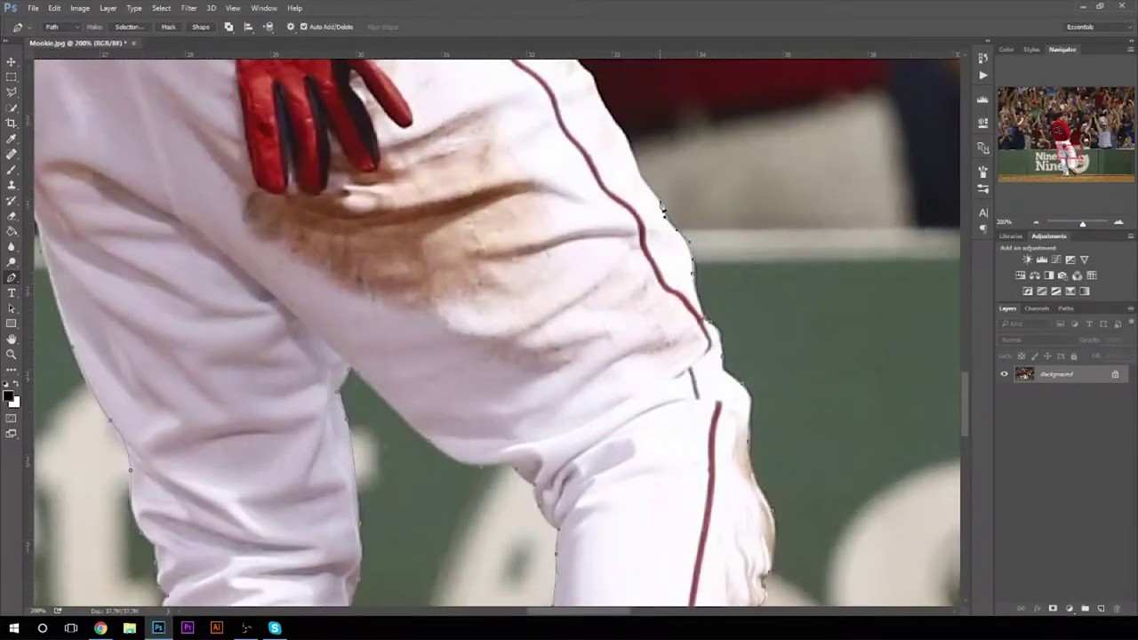
pyautogui.scroll(2, 569, 178)
pyautogui.scroll(1, 503, 259)
pyautogui.scroll(1, 490, 262)
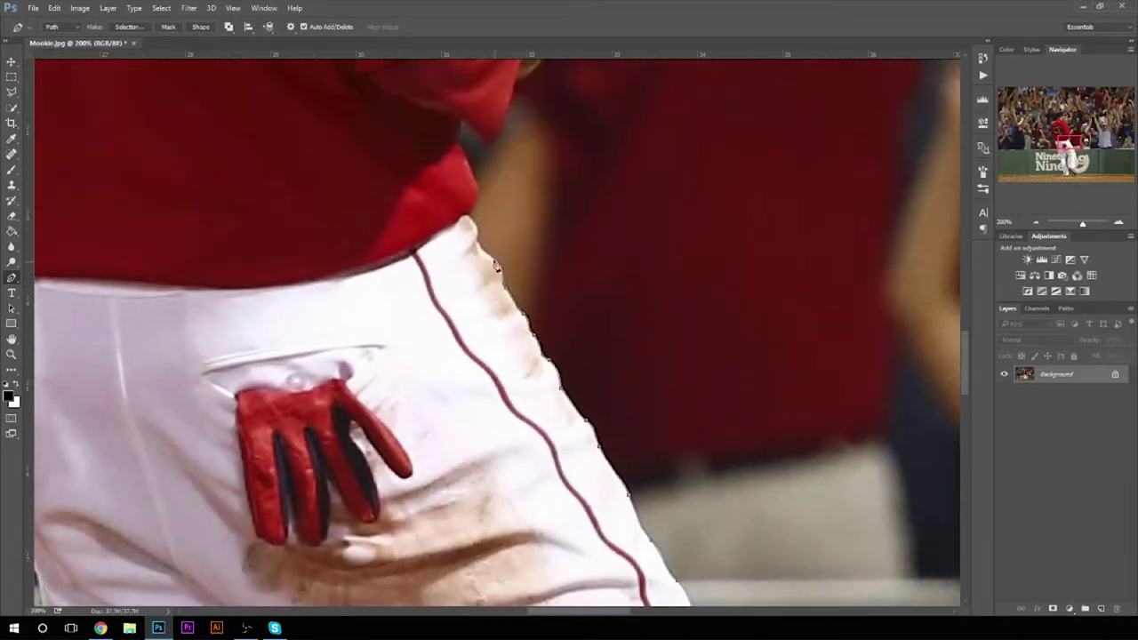
pyautogui.scroll(1, 463, 182)
pyautogui.scroll(2, 463, 183)
pyautogui.click(536, 303)
pyautogui.click(581, 263)
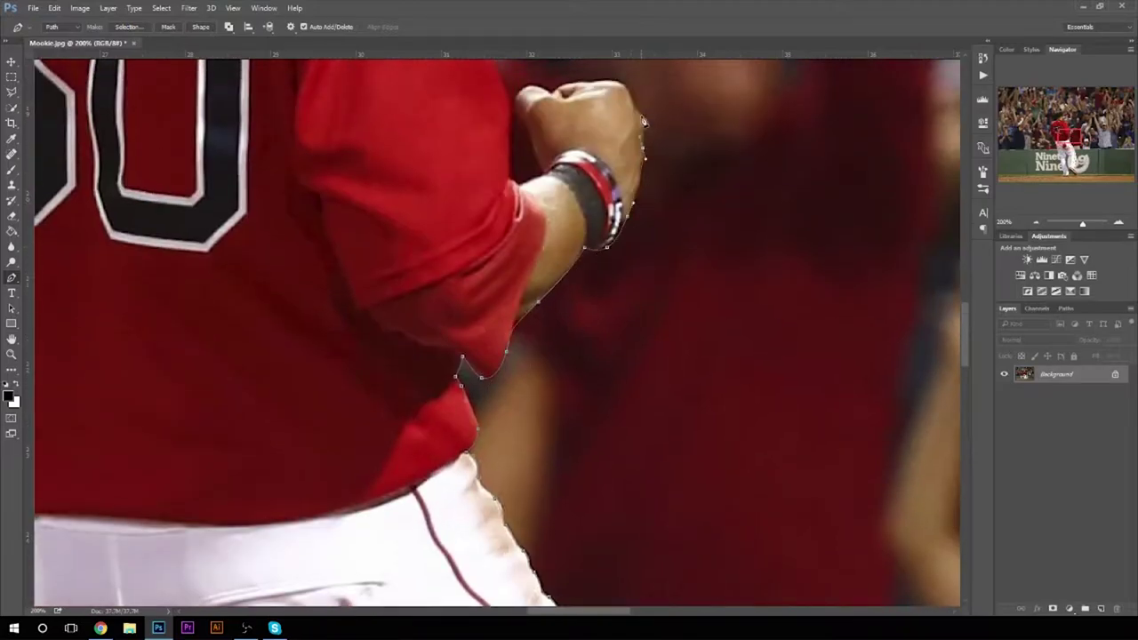
pyautogui.click(621, 84)
pyautogui.scroll(2, 640, 204)
pyautogui.scroll(2, 500, 233)
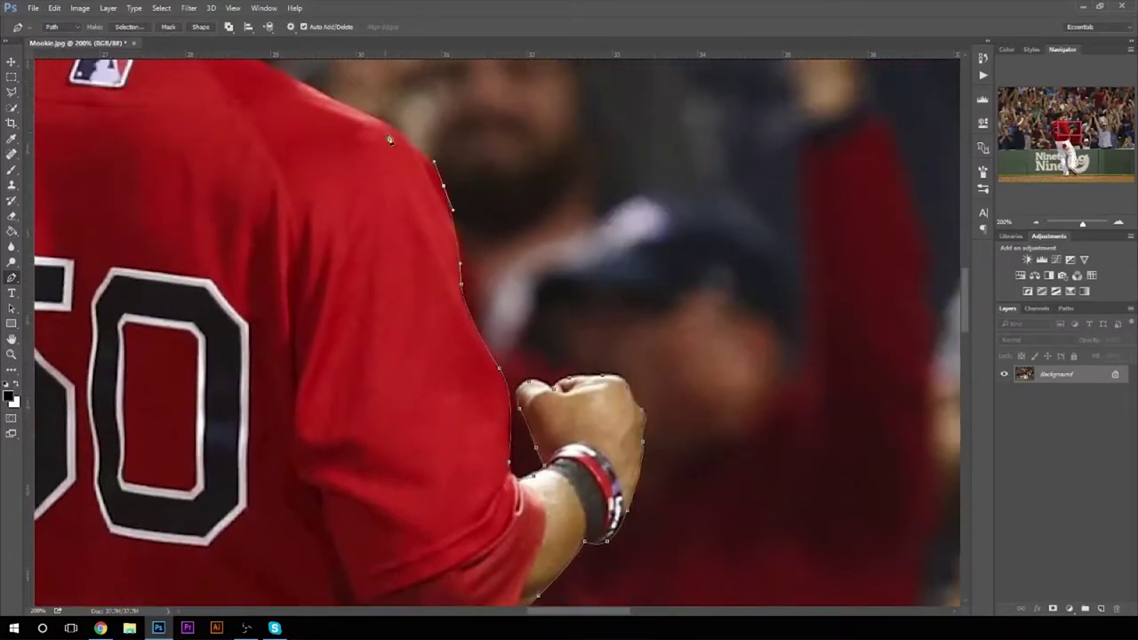
pyautogui.scroll(1, 501, 233)
# - Turn the path into a selection and copy the player onto a new layer
pyautogui.hotkey('ctrl', 'Return')
pyautogui.click(161, 8)
pyautogui.hotkey('ctrl', 'j')
pyautogui.hotkey('ctrl', '0')
pyautogui.click(12, 63)
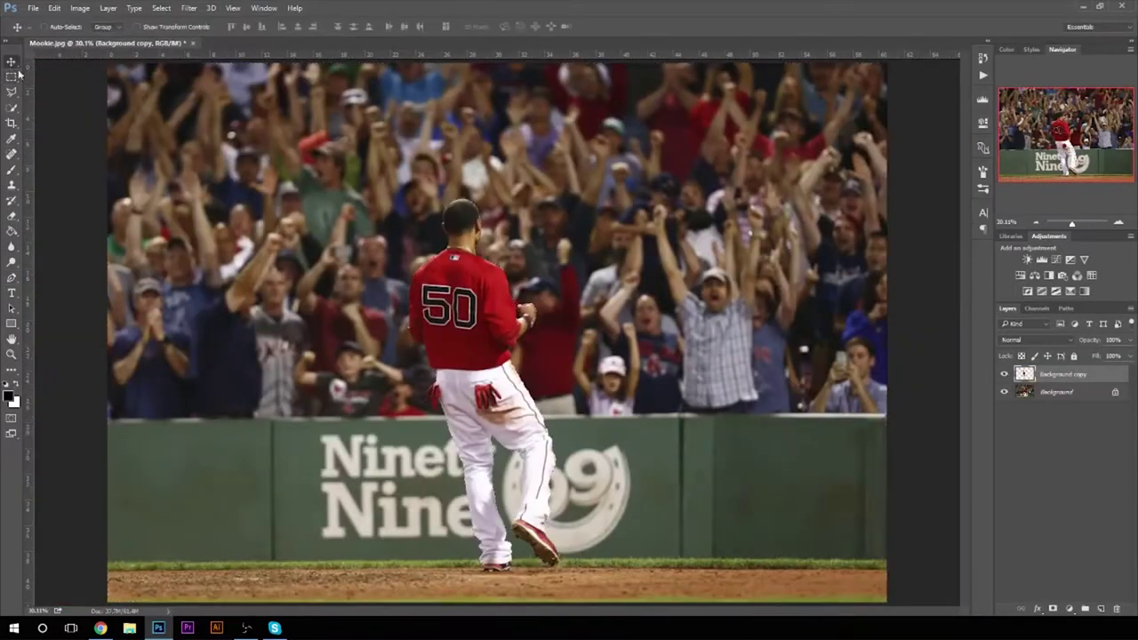
# - Open the Grunges texture images and the sparkle texture
pyautogui.hotkey('ctrl', 'o')
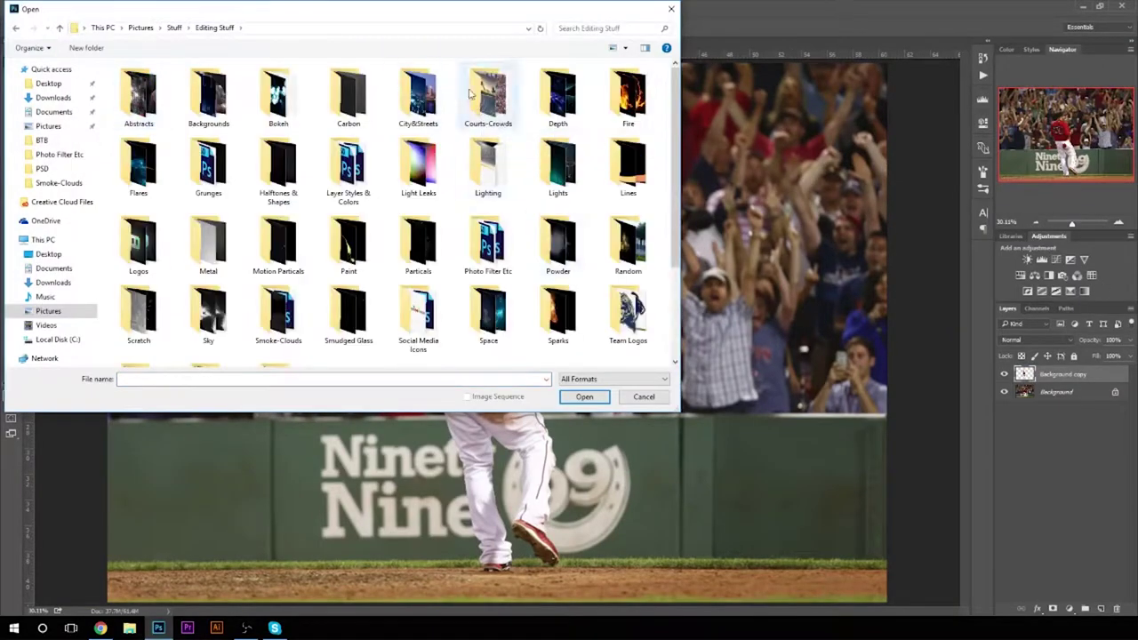
pyautogui.doubleClick(208, 93)
pyautogui.press('Return')
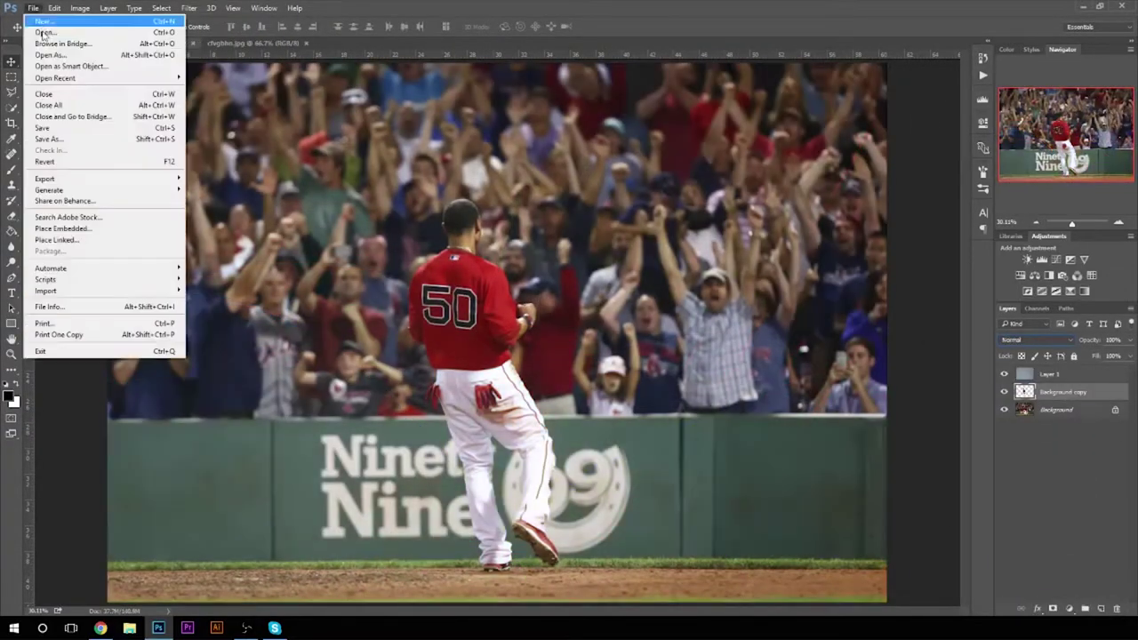
pyautogui.click(42, 33)
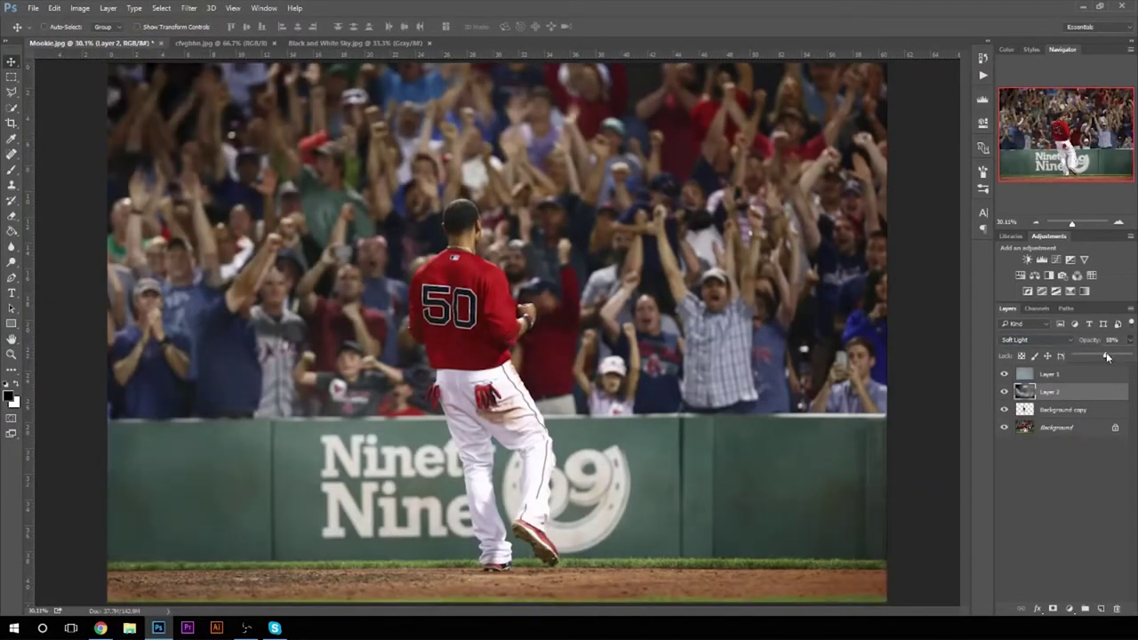
pyautogui.click(51, 35)
pyautogui.scroll(-3, 373, 204)
pyautogui.scroll(2, 374, 204)
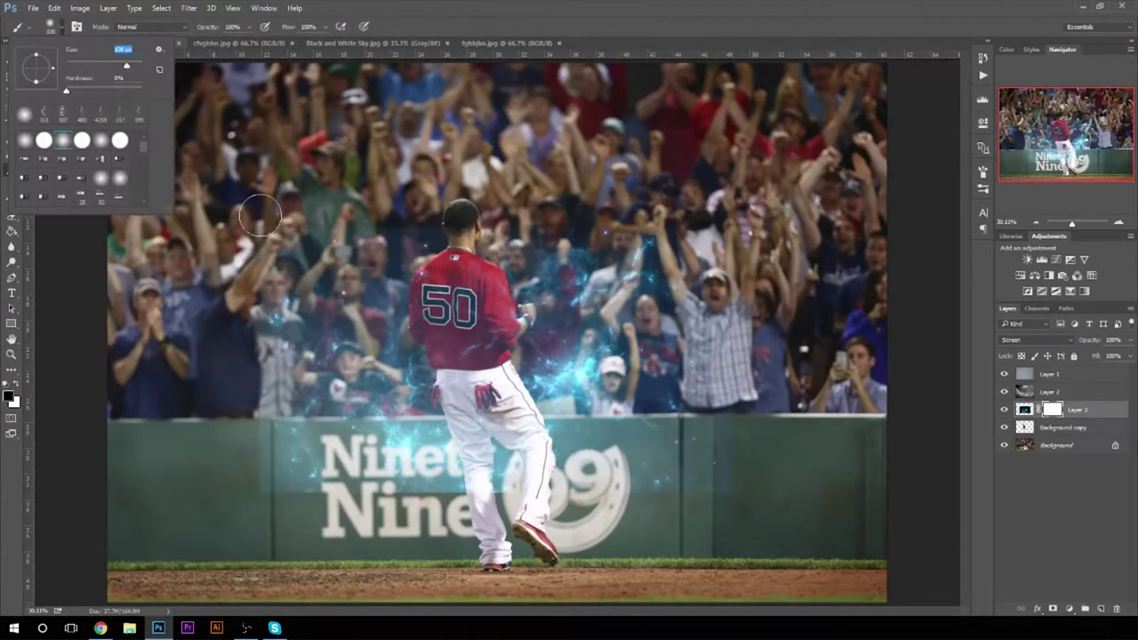
# - Warp the sparkle layer around the player and add a Hue/Saturation adjustment
pyautogui.click(11, 61)
pyautogui.click(54, 8)
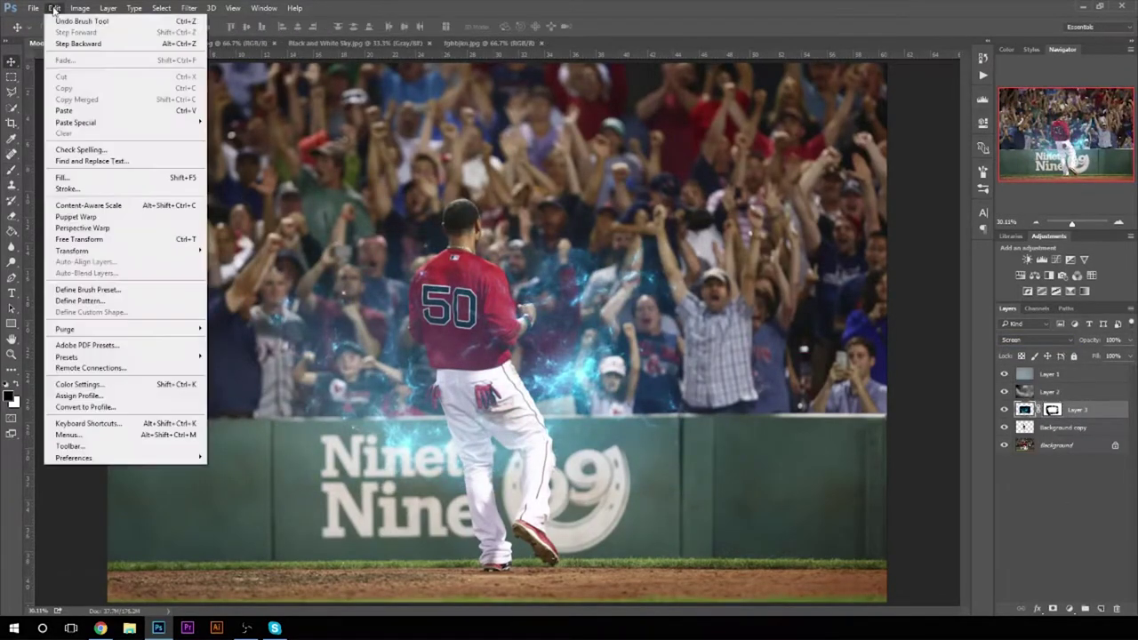
pyautogui.click(224, 323)
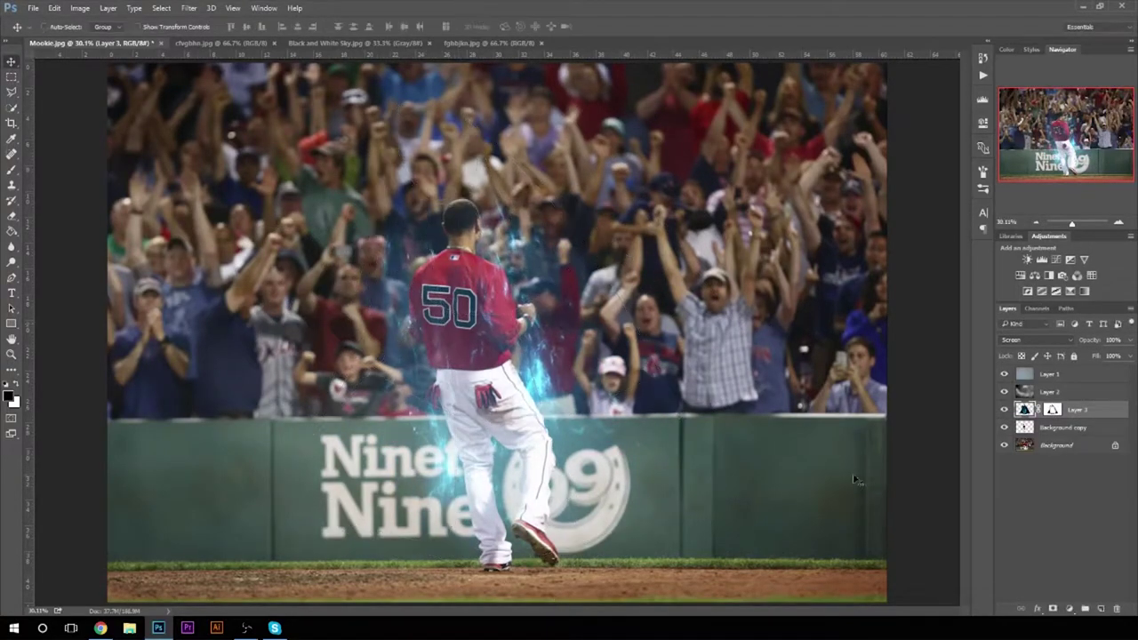
pyautogui.click(1033, 276)
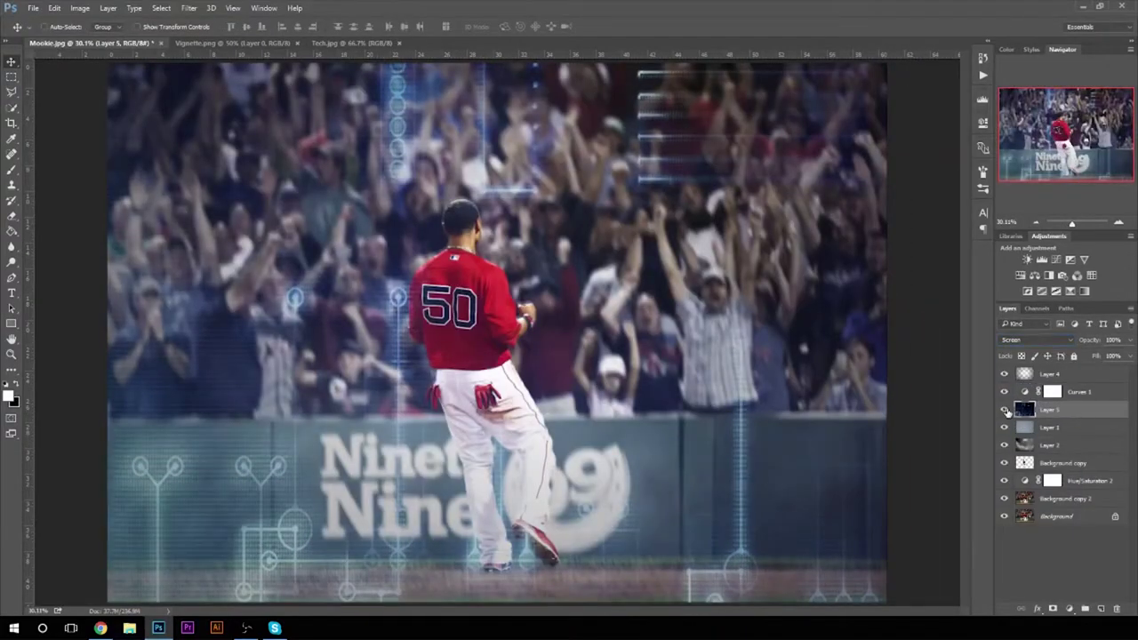
# - Bring up the Open dialog and browse for the vignette image
pyautogui.click(34, 10)
pyautogui.click(49, 35)
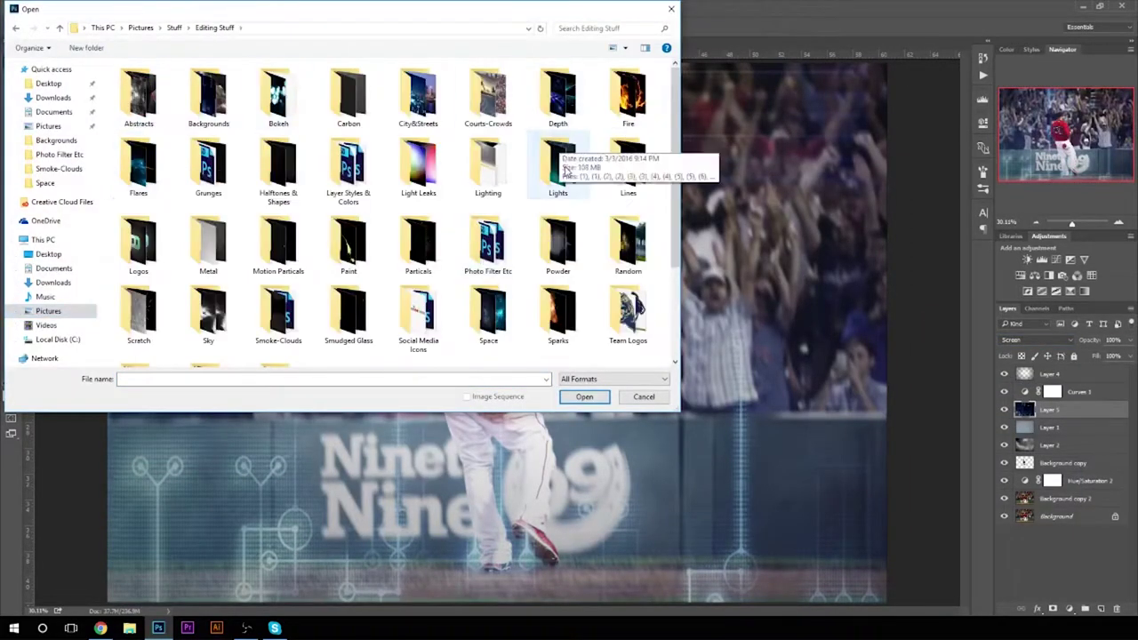
pyautogui.scroll(-5, 302, 116)
pyautogui.scroll(-5, 356, 213)
pyautogui.scroll(-5, 407, 300)
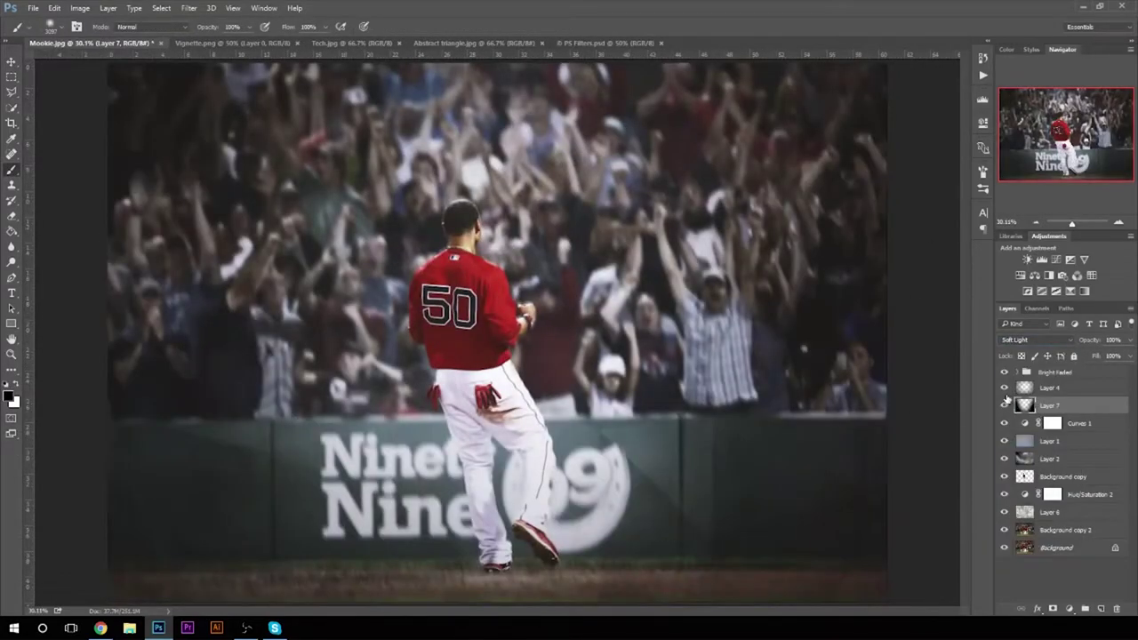
# - Lower the vignette layer to 45% opacity, add a new layer, and delete the red-painted layer
pyautogui.moveTo(1130, 340); pyautogui.dragTo(1100, 356)
pyautogui.click(1102, 609)
pyautogui.click(1035, 340)
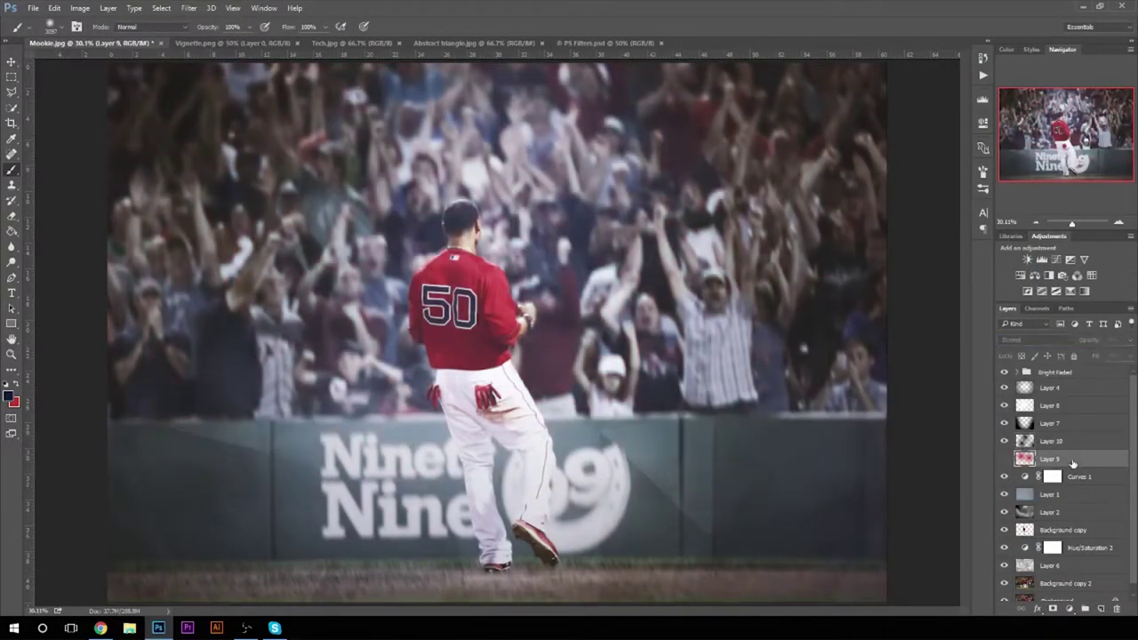
pyautogui.click(32, 7)
# - Bring in the stars texture and move it just above Background copy 2
pyautogui.click(39, 36)
pyautogui.click(38, 37)
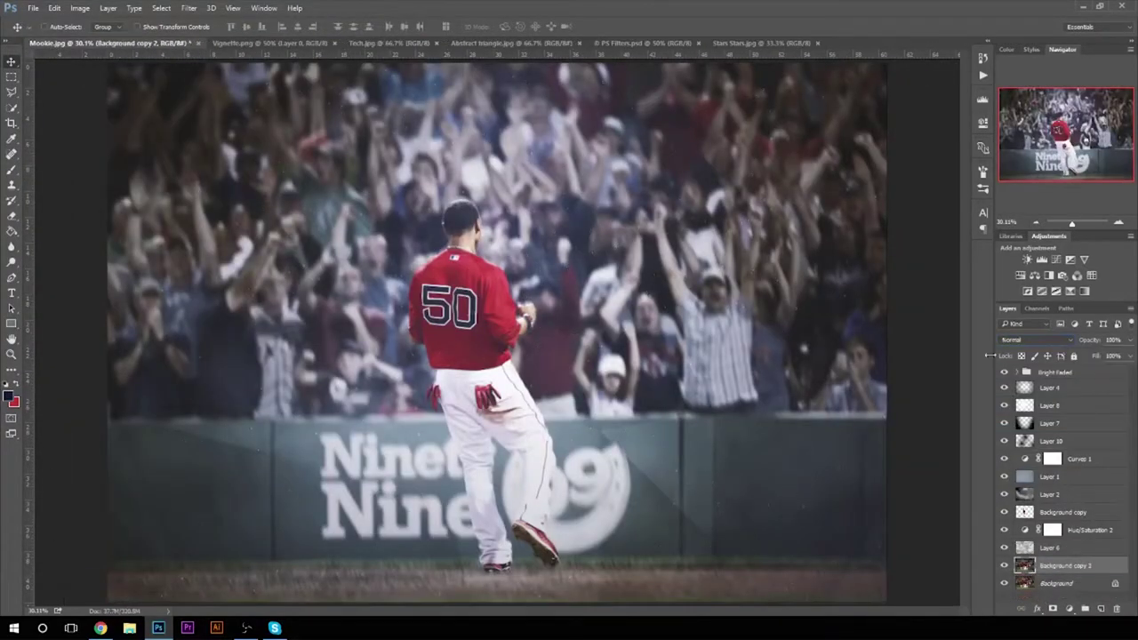
pyautogui.click(1027, 530)
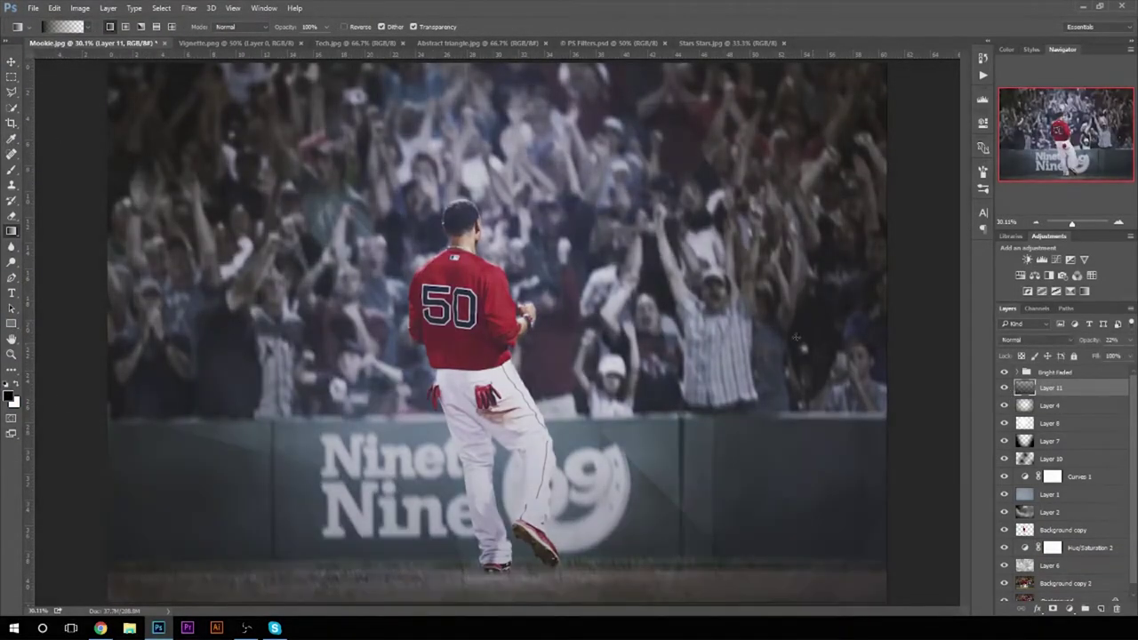
pyautogui.moveTo(1050, 387); pyautogui.dragTo(1056, 563)
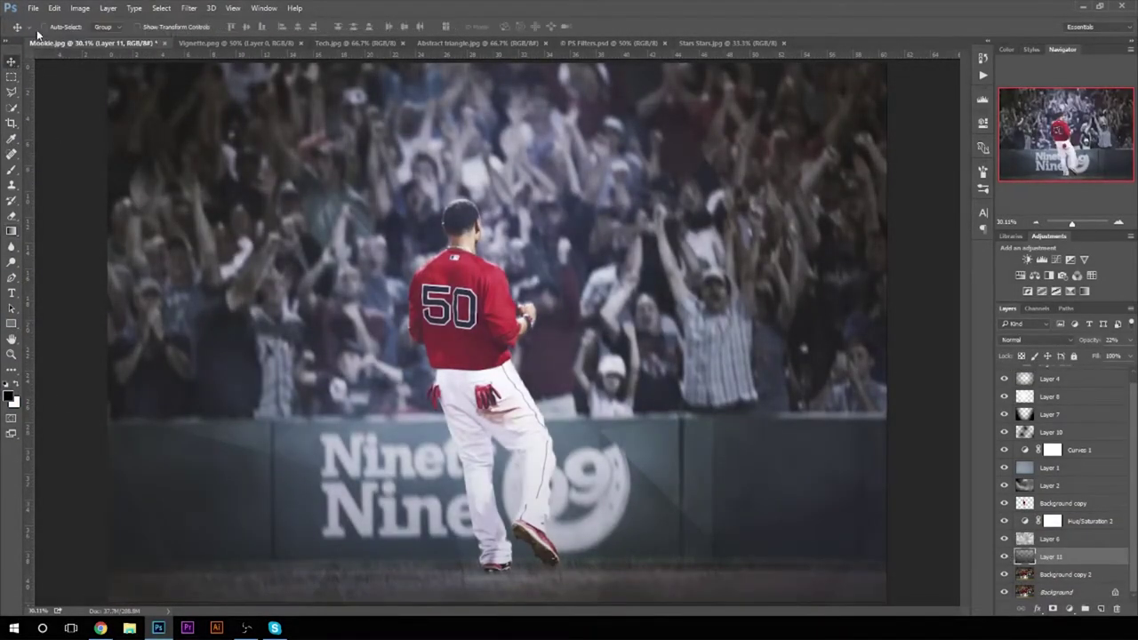
# - Browse to the Flares folder in the Open dialog
pyautogui.click(32, 8)
pyautogui.click(37, 24)
pyautogui.doubleClick(139, 160)
# - Find a Boston skyline photo in image search results and save it to disk
pyautogui.scroll(-5, 546, 267)
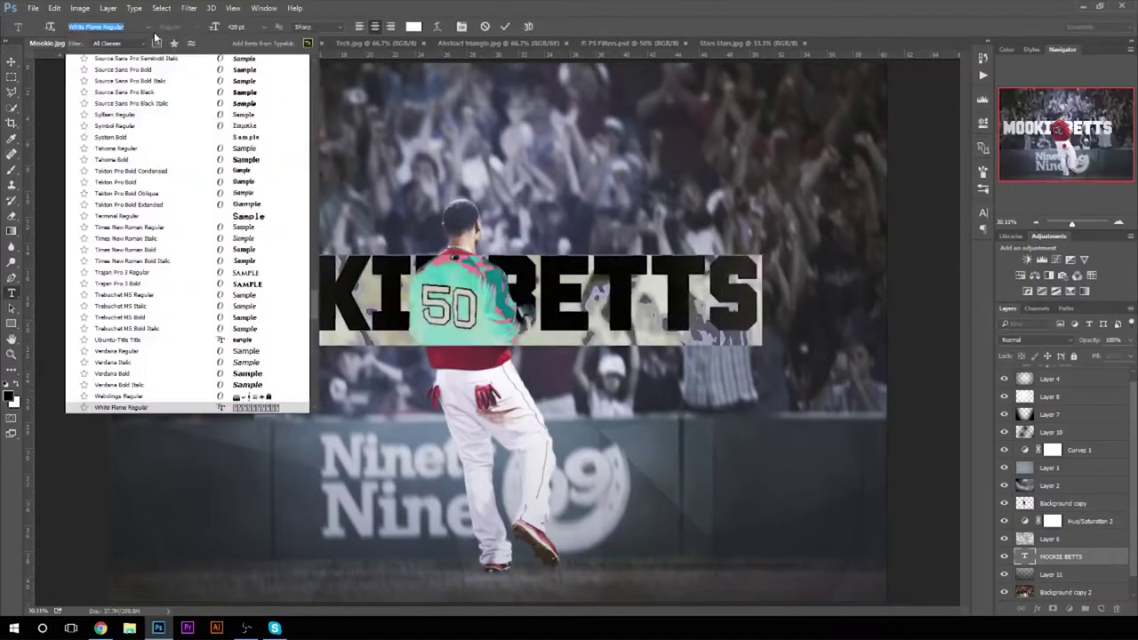
pyautogui.scroll(3, 238, 223)
pyautogui.scroll(15, 275, 211)
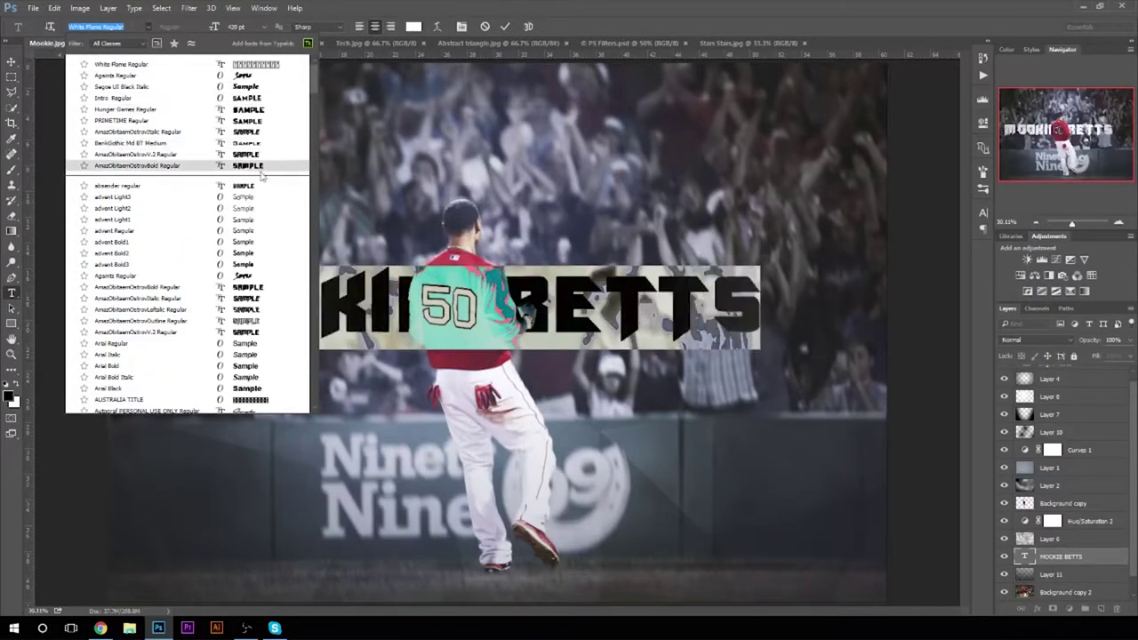
pyautogui.scroll(-5, 263, 367)
pyautogui.scroll(-5, 263, 366)
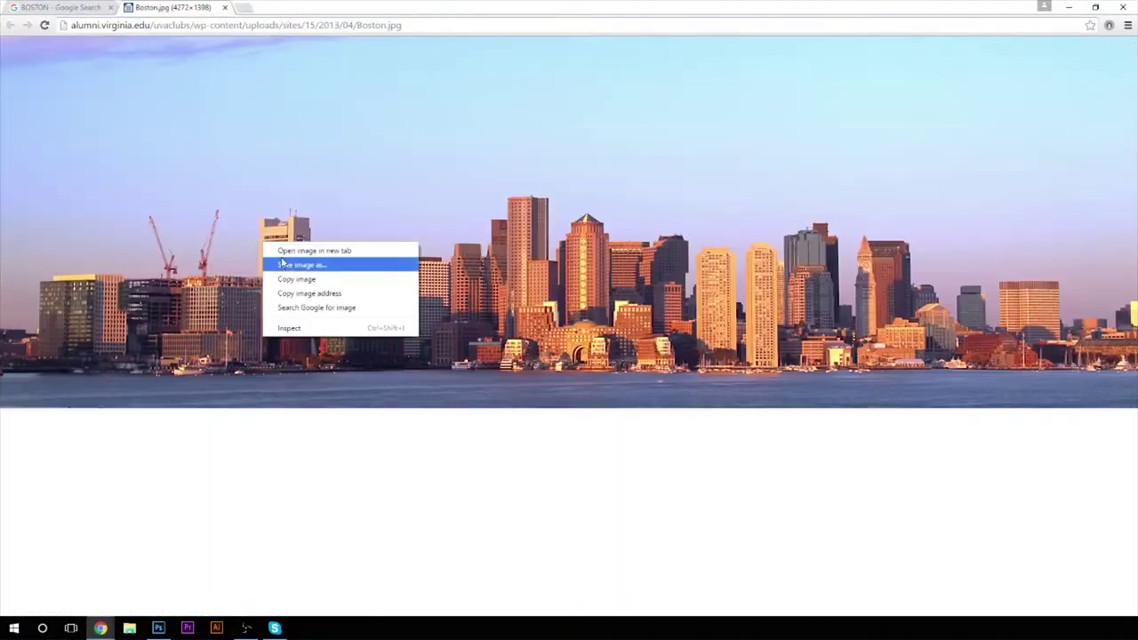
pyautogui.click(281, 264)
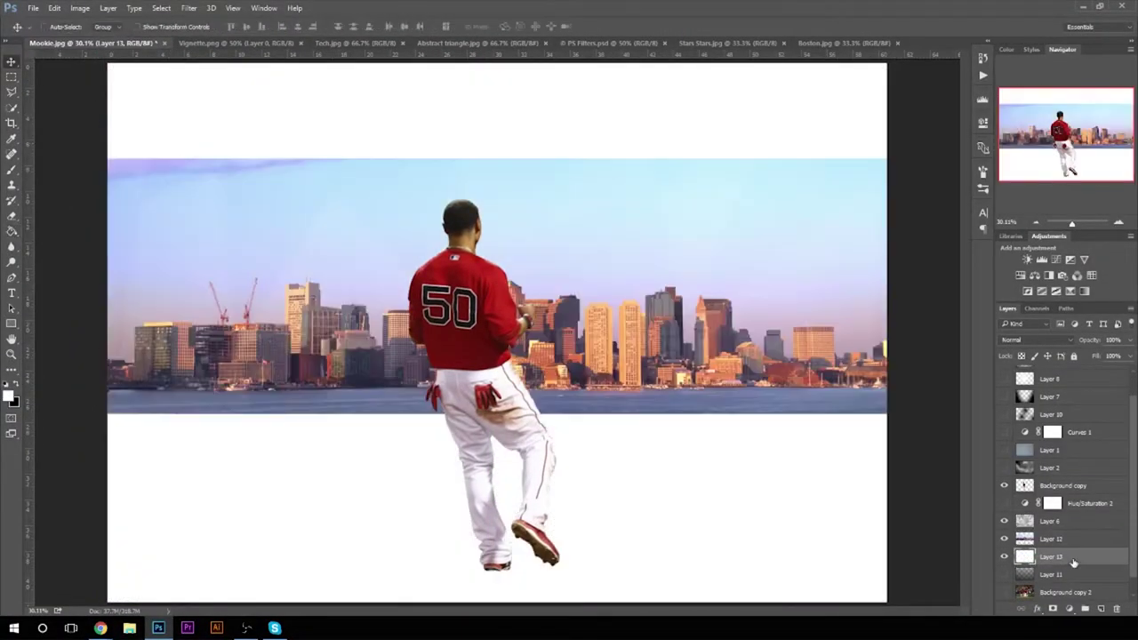
# - Desaturate the skyline with Hue/Saturation and brush out its hard bottom edge
pyautogui.click(1069, 608)
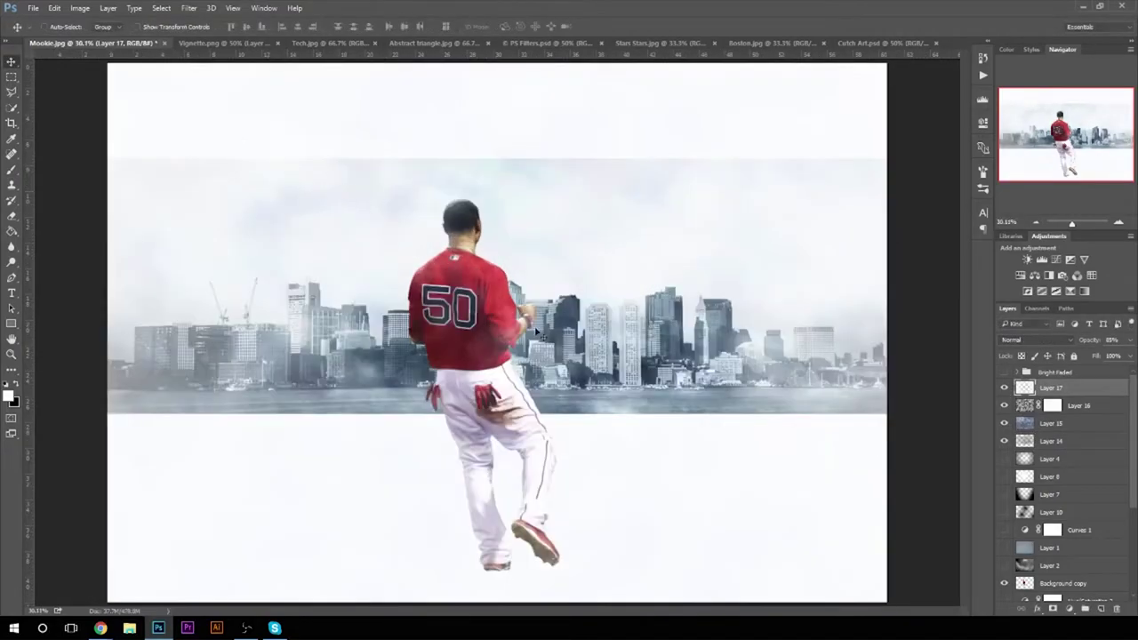
pyautogui.press('b')
pyautogui.moveTo(115, 432); pyautogui.dragTo(798, 449)
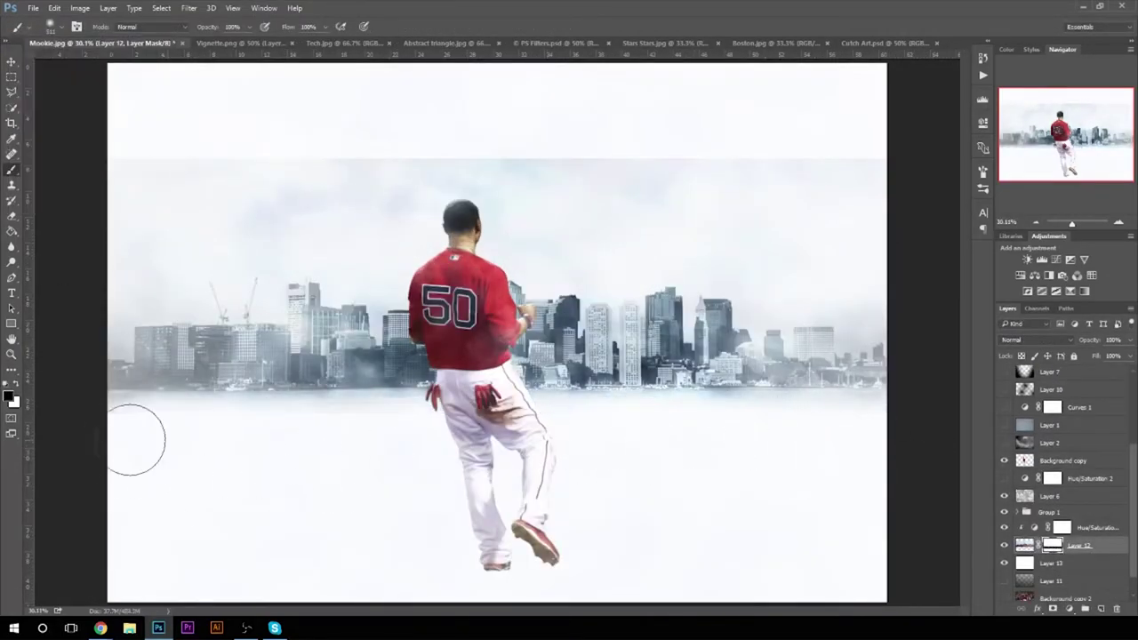
pyautogui.press('b')
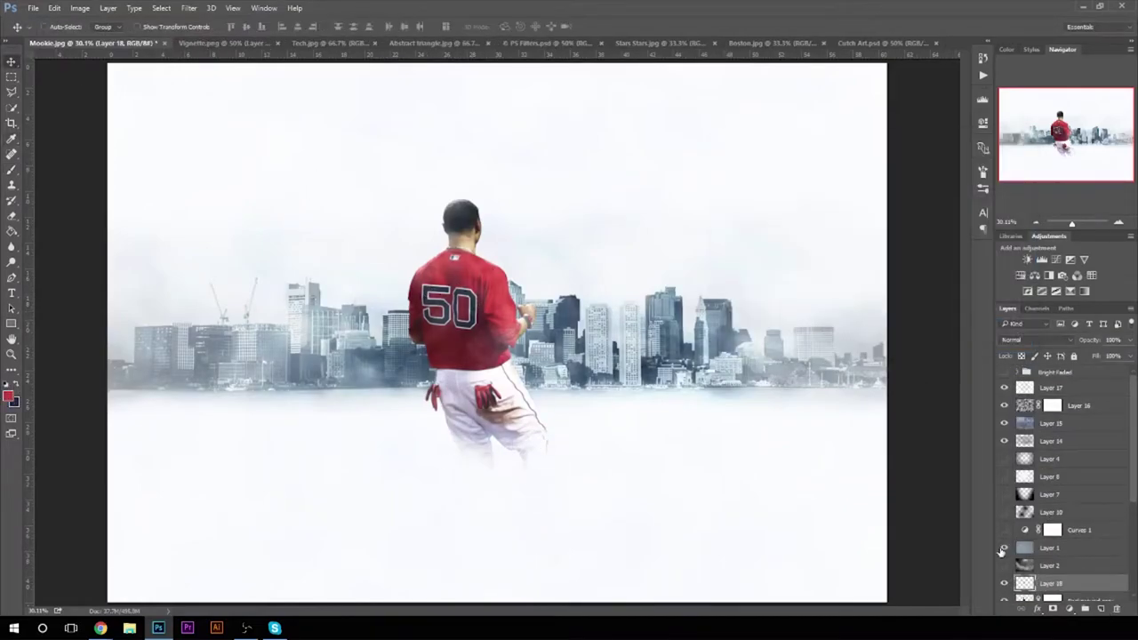
# - Paint soft red glows over the skyline and apply Angled Strokes to the player layer
pyautogui.press('b')
pyautogui.moveTo(223, 160)
pyautogui.mouseDown()
pyautogui.moveTo(533, 127)
pyautogui.moveTo(287, 254)
pyautogui.mouseUp()
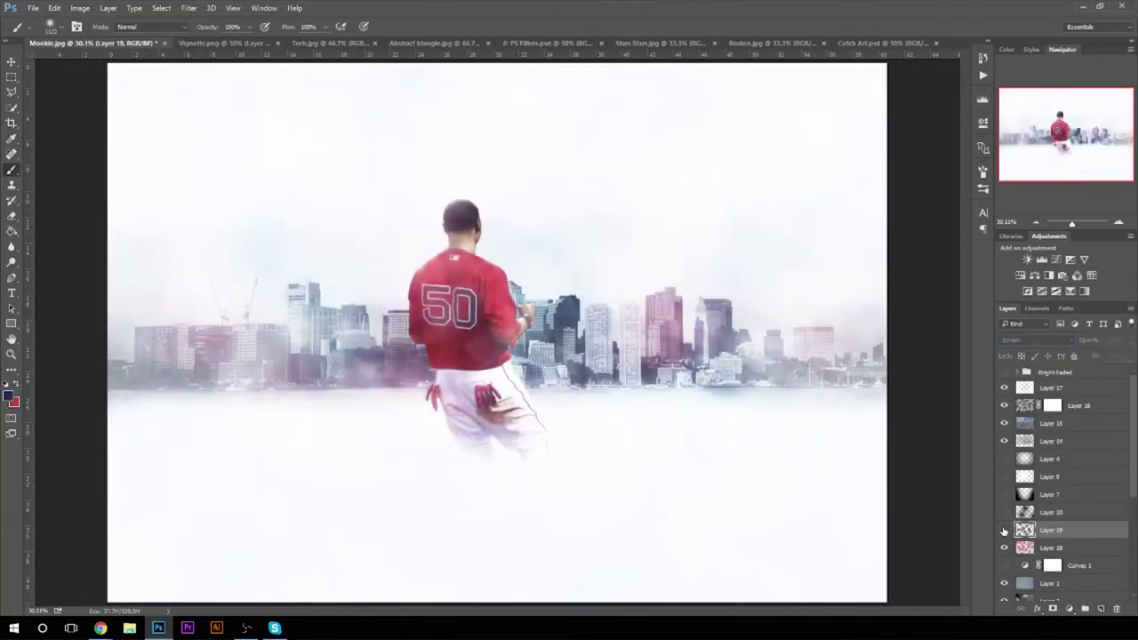
pyautogui.click(188, 8)
pyautogui.click(213, 54)
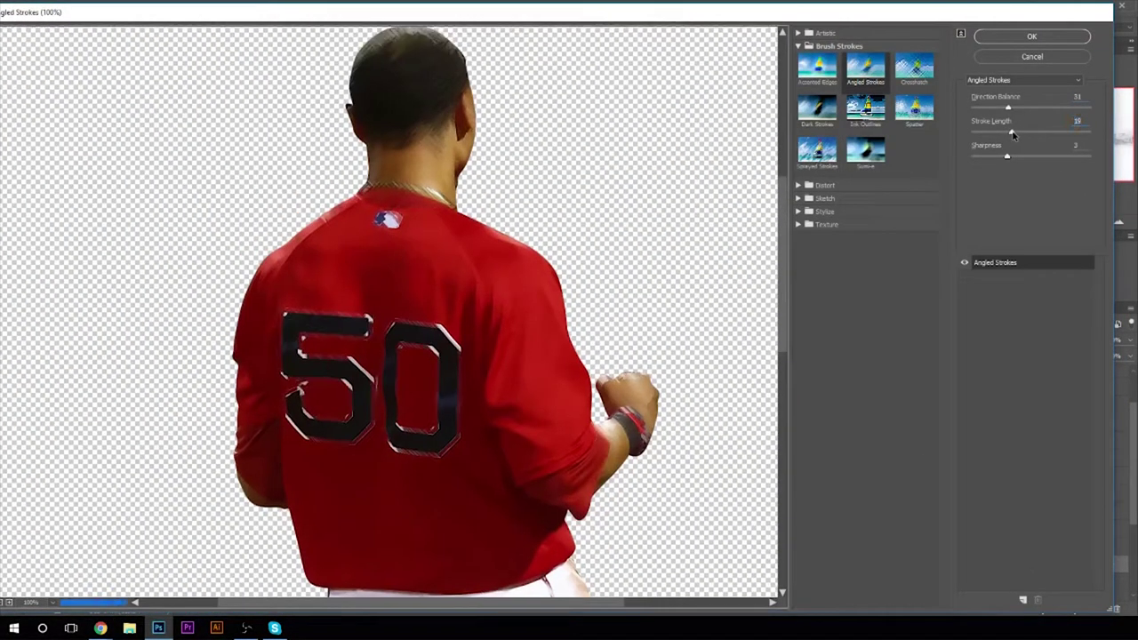
pyautogui.click(1040, 38)
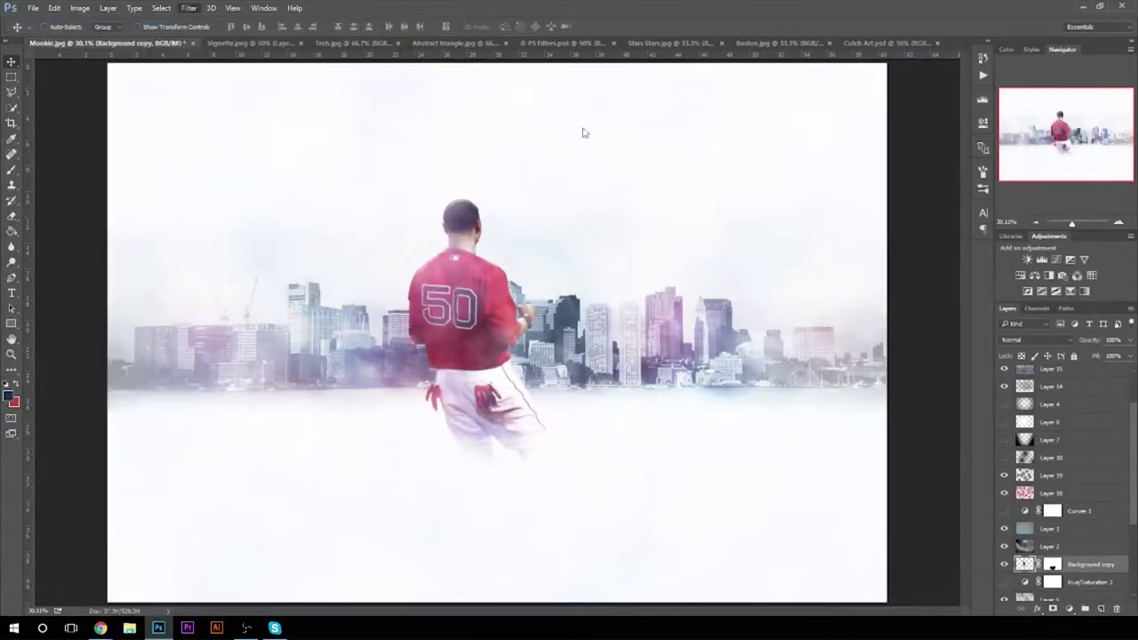
pyautogui.click(189, 8)
pyautogui.click(213, 54)
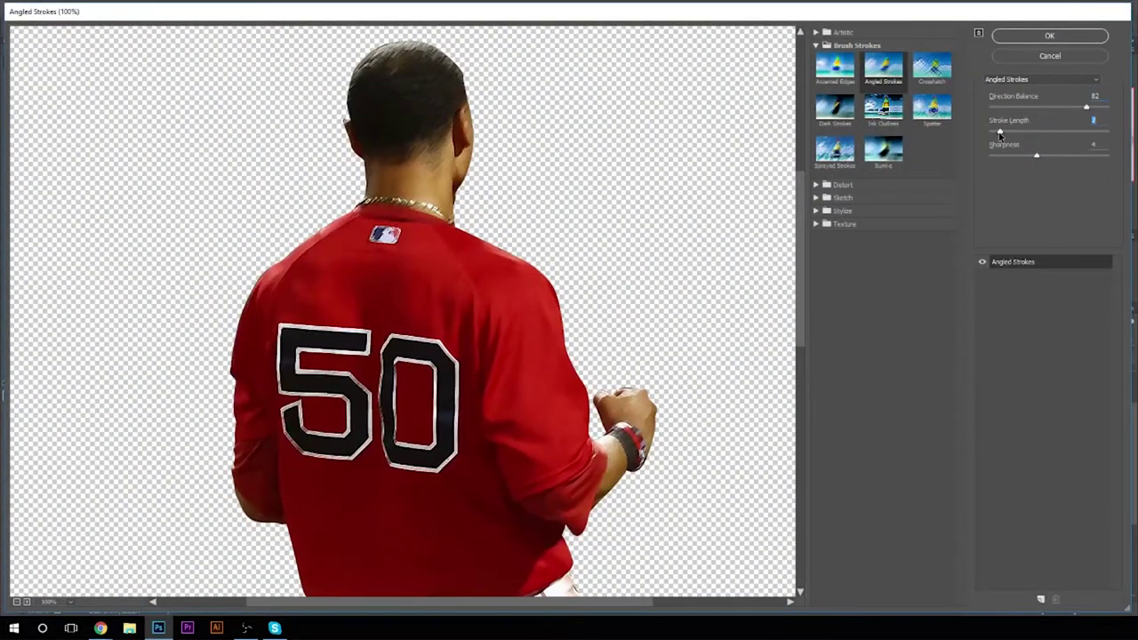
pyautogui.click(1086, 40)
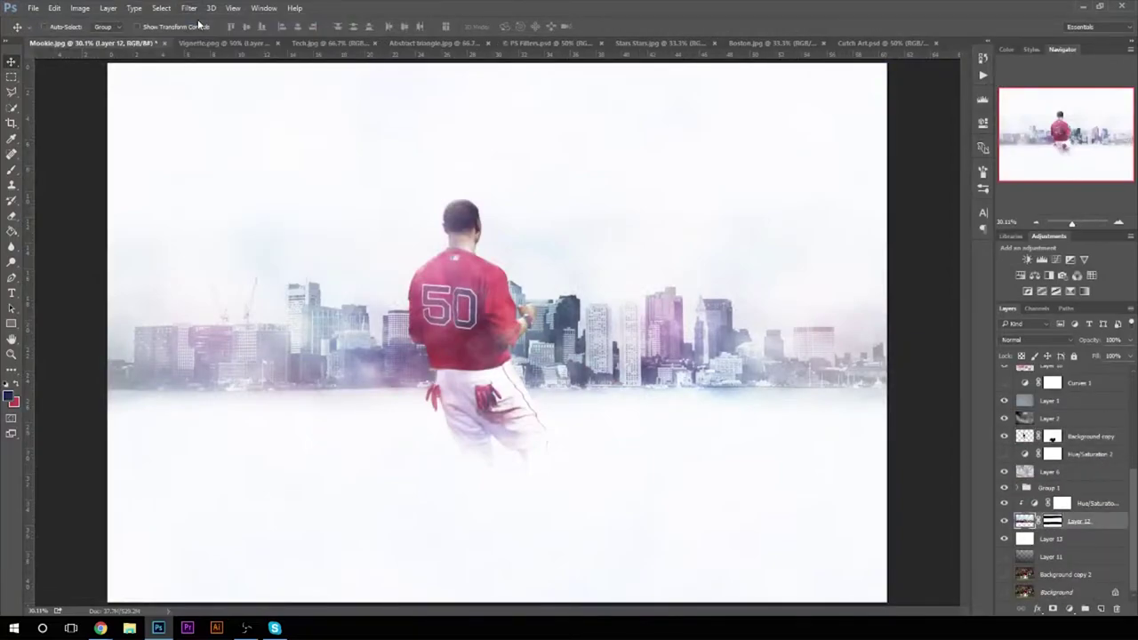
# - Add a new layer, disable the Background copy mask, and open the Smoke-Clouds folder
pyautogui.rightClick(1086, 532)
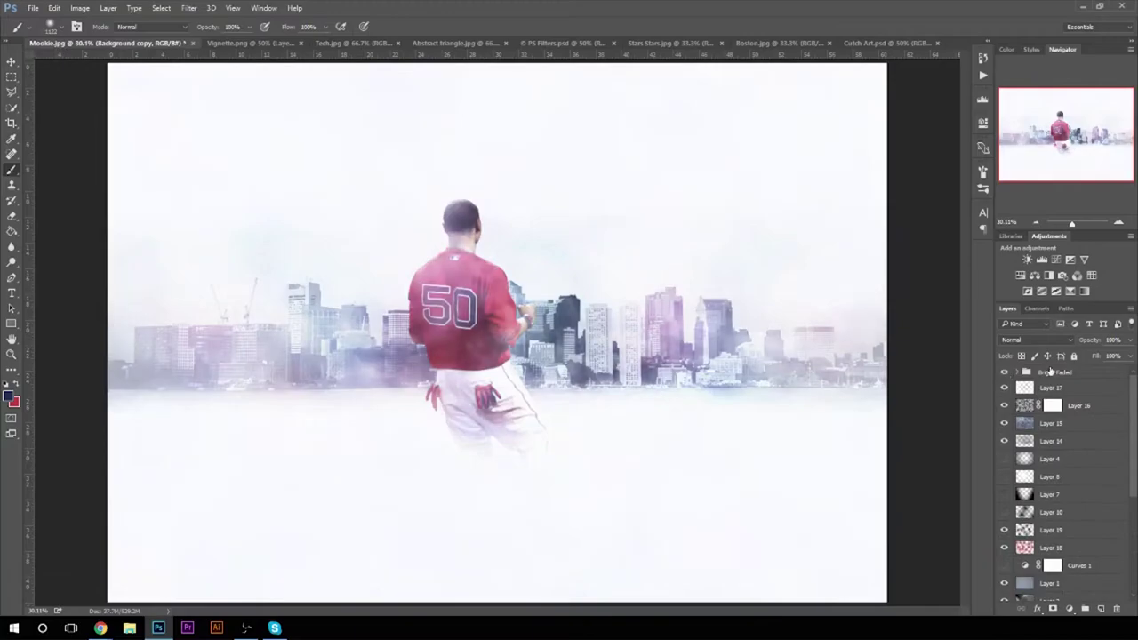
pyautogui.click(1049, 463)
pyautogui.scroll(-2, 1053, 482)
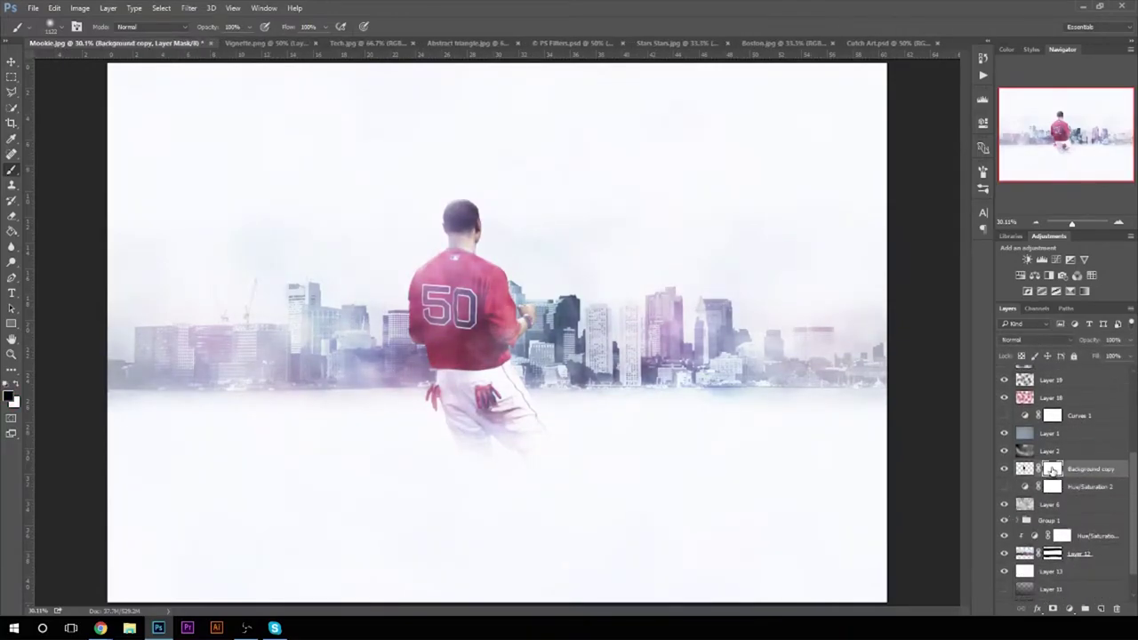
pyautogui.rightClick(1052, 471)
pyautogui.click(987, 477)
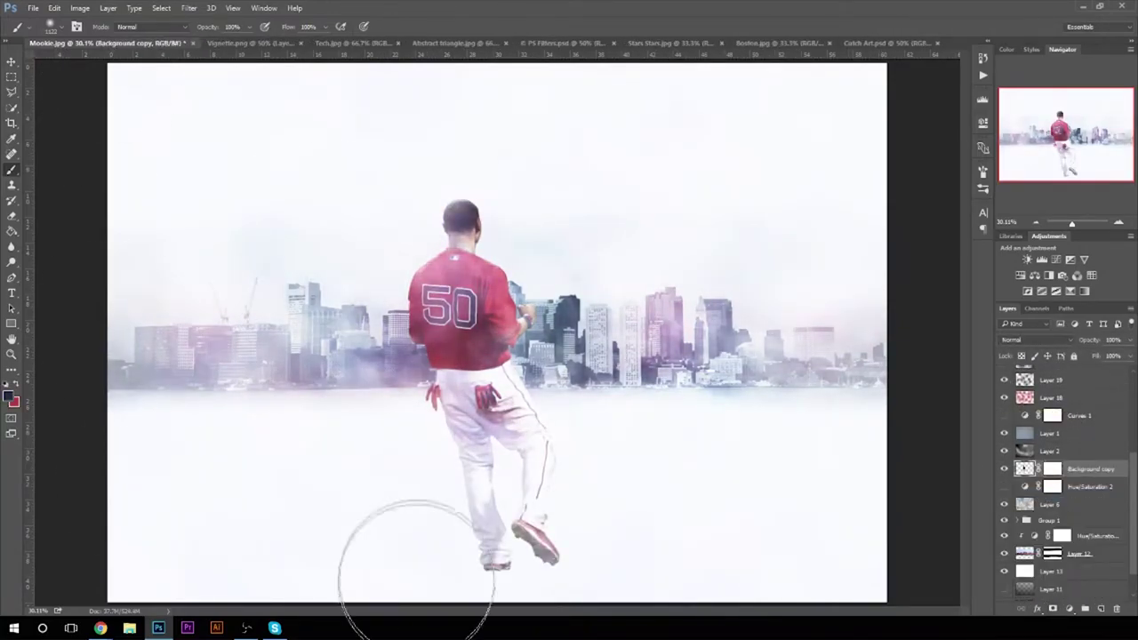
pyautogui.hotkey('ctrl', 'o')
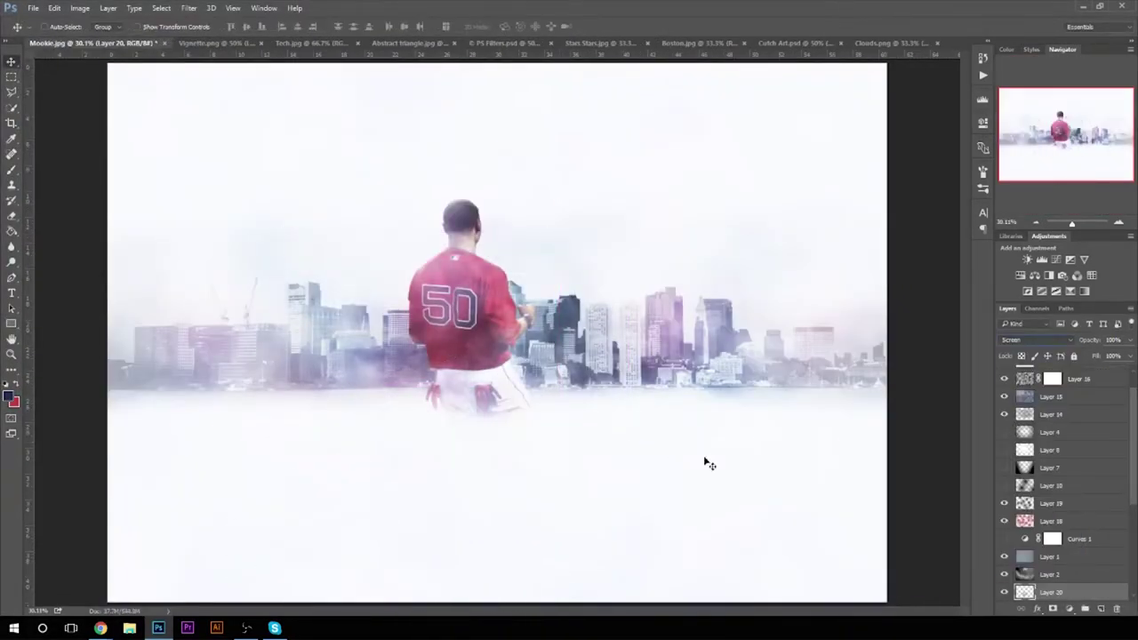
pyautogui.hotkey('ctrl', 'o')
# - Place a clouds image set to Screen blend mode and select its mask
pyautogui.click(642, 398)
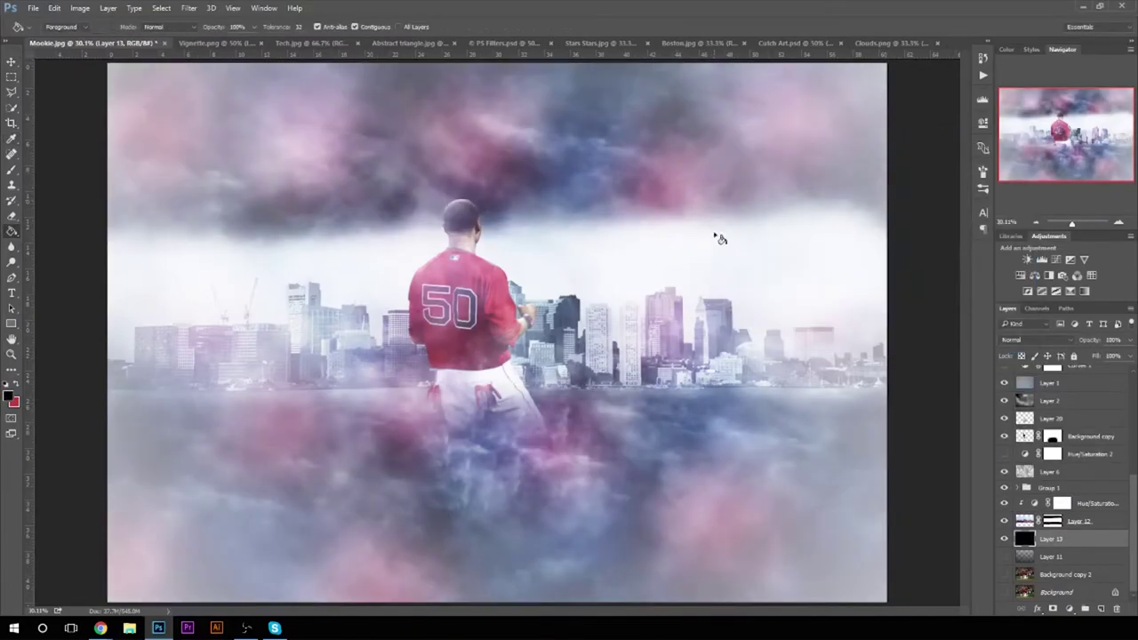
pyautogui.click(1031, 340)
pyautogui.click(1046, 340)
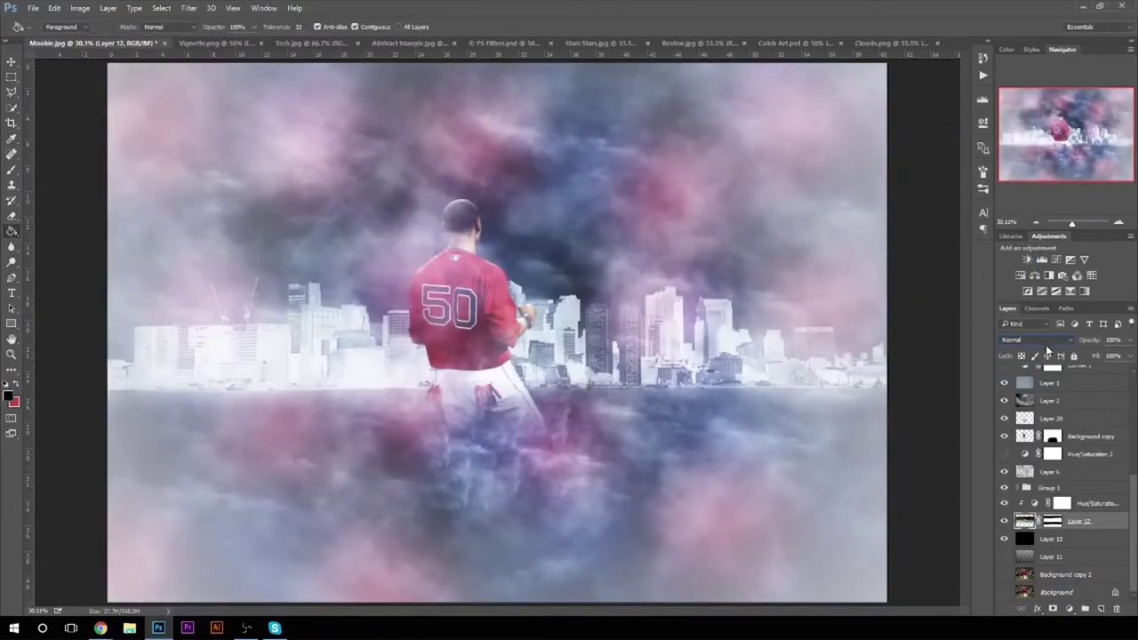
pyautogui.scroll(-1, 1027, 535)
pyautogui.click(1052, 534)
# - Paint the clouds mask with a soft round brush to reshape fog around the skyline
pyautogui.press('b')
pyautogui.click(49, 26)
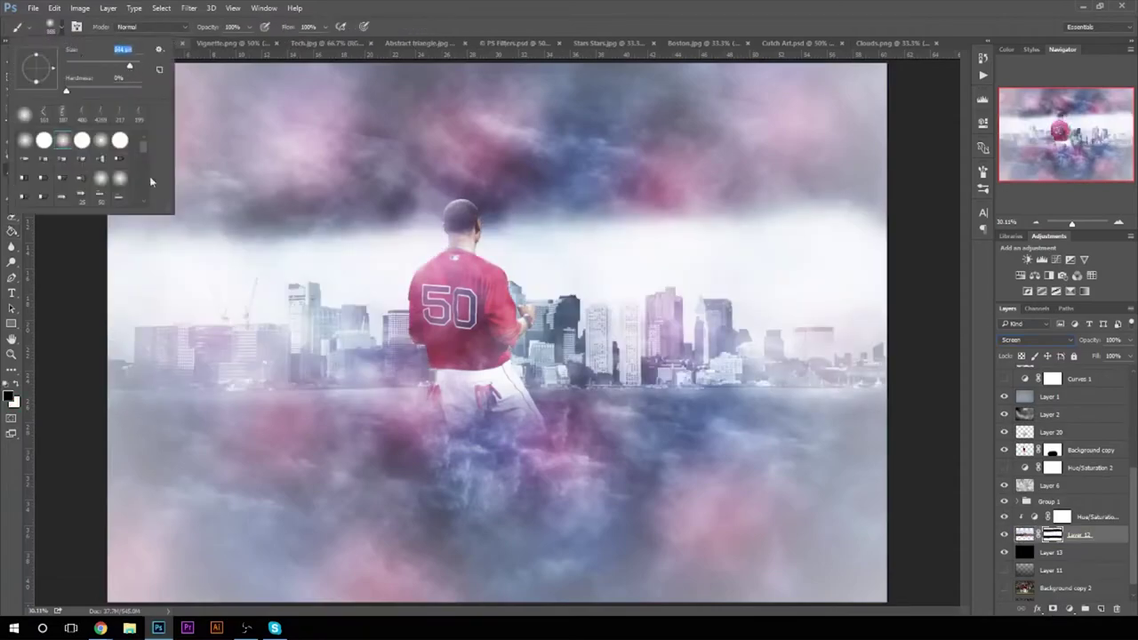
pyautogui.moveTo(205, 284); pyautogui.dragTo(789, 258)
pyautogui.click(51, 26)
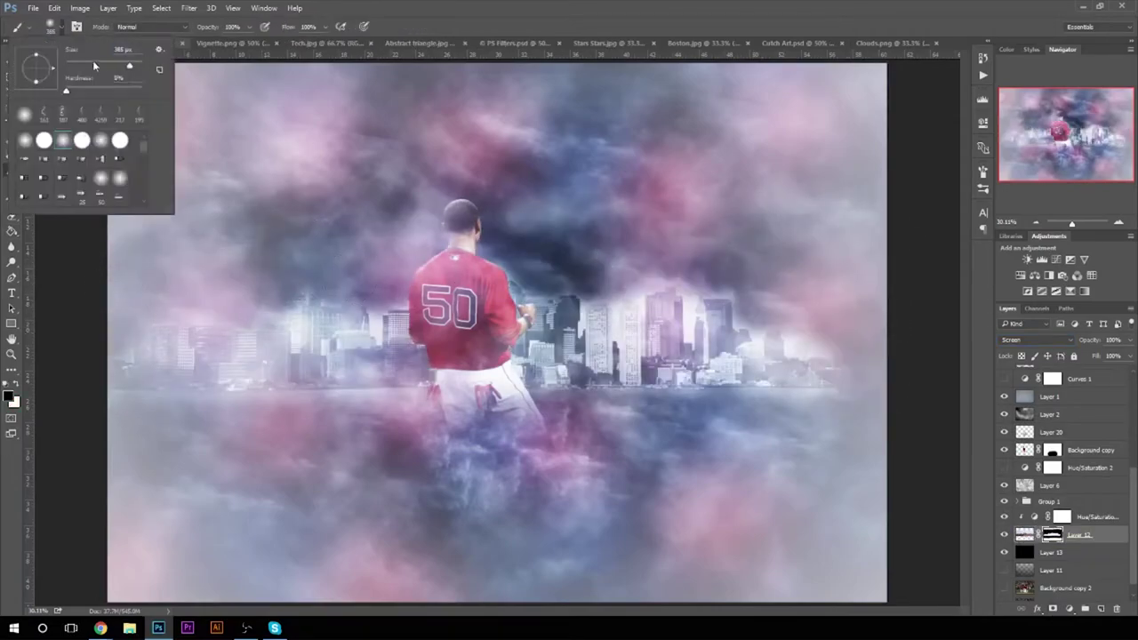
pyautogui.click(382, 308)
pyautogui.rightClick(566, 289)
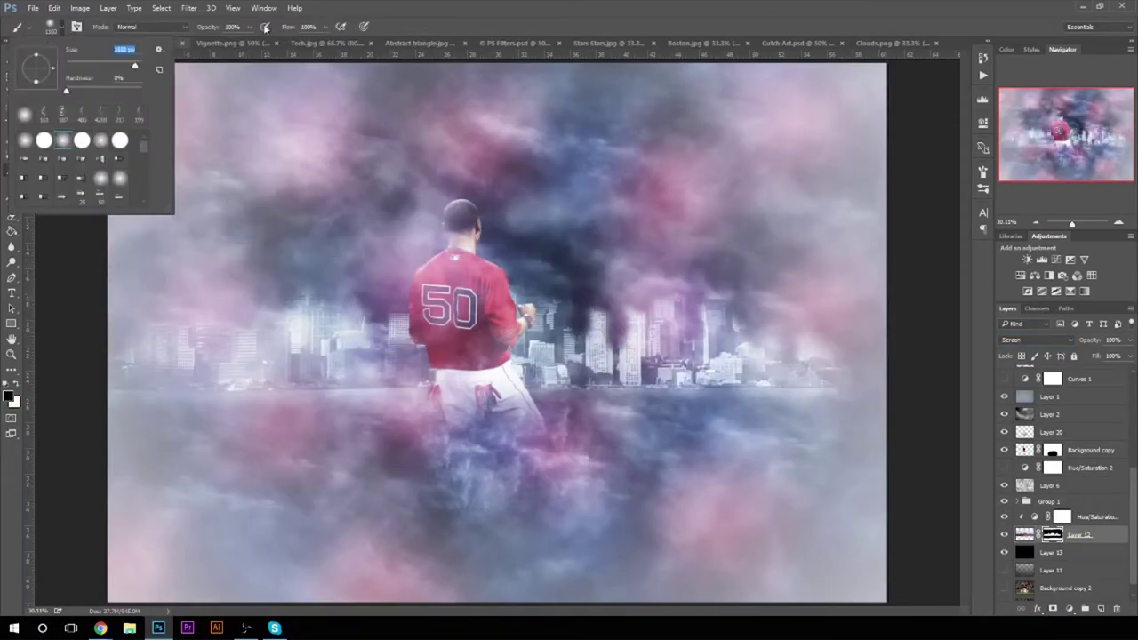
# - Hide the Bright Faded group to darken the clouds and select Layer 19
pyautogui.press('v')
pyautogui.click(1005, 374)
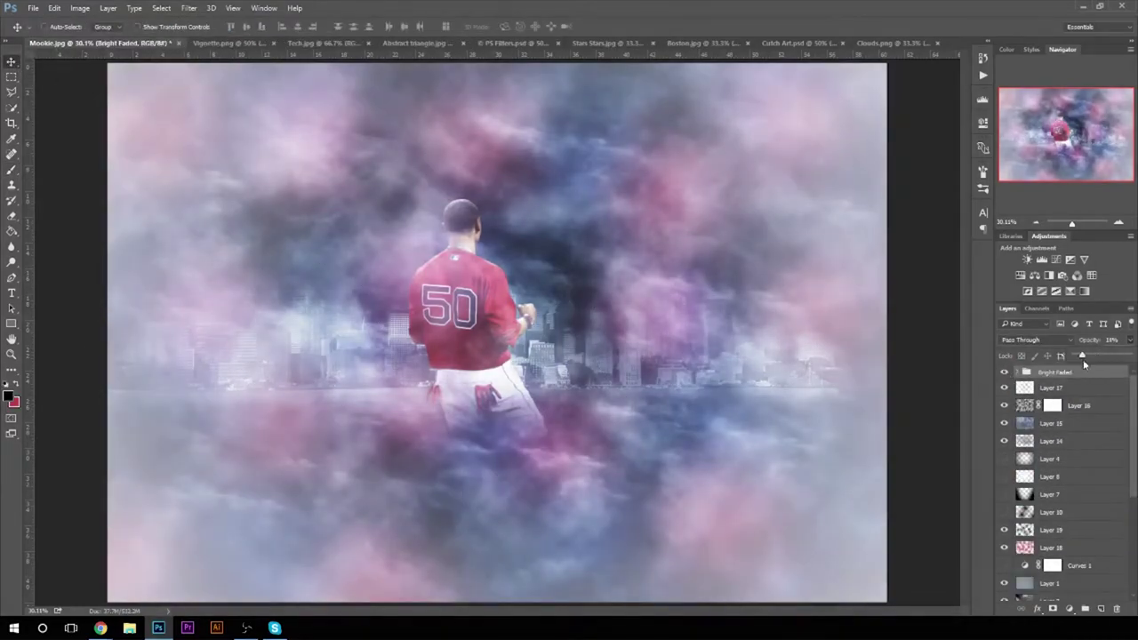
pyautogui.click(1004, 373)
pyautogui.click(1058, 530)
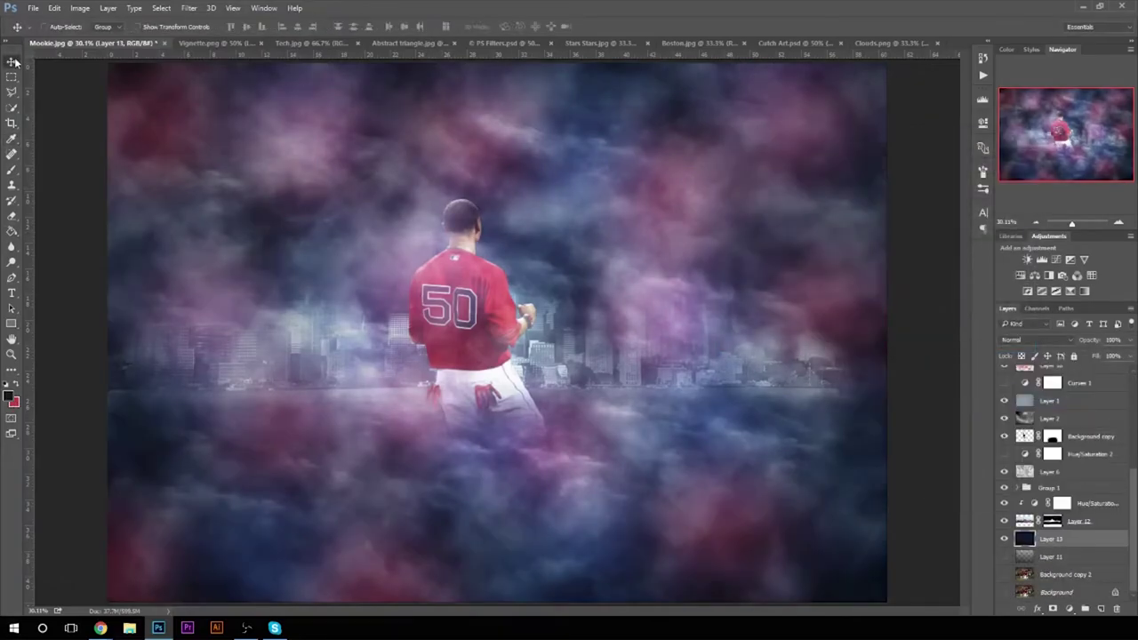
# - Open PS Filters.psd from the Editing Stuff resource folders alongside the composite
pyautogui.click(32, 8)
pyautogui.click(44, 32)
pyautogui.doubleClick(206, 96)
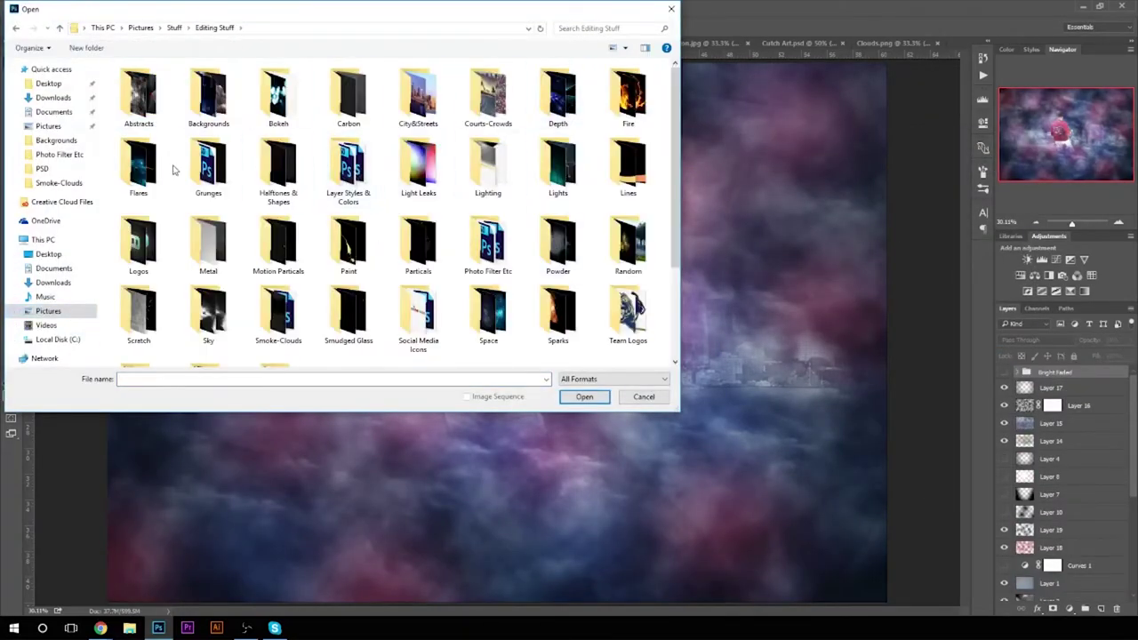
pyautogui.doubleClick(487, 259)
pyautogui.doubleClick(204, 101)
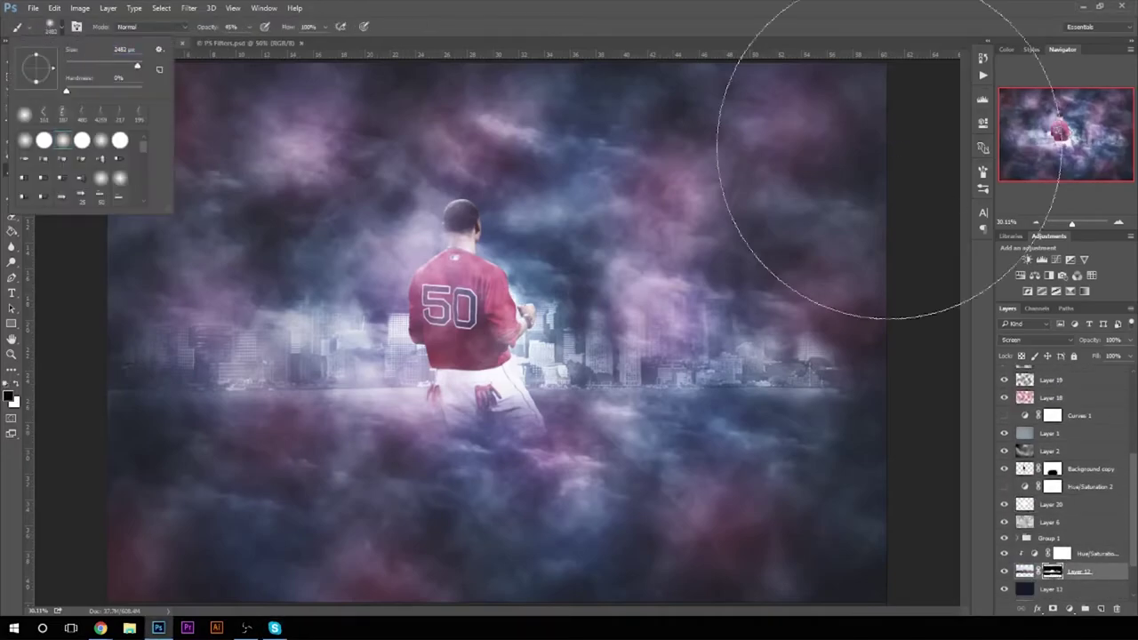
pyautogui.click(490, 369)
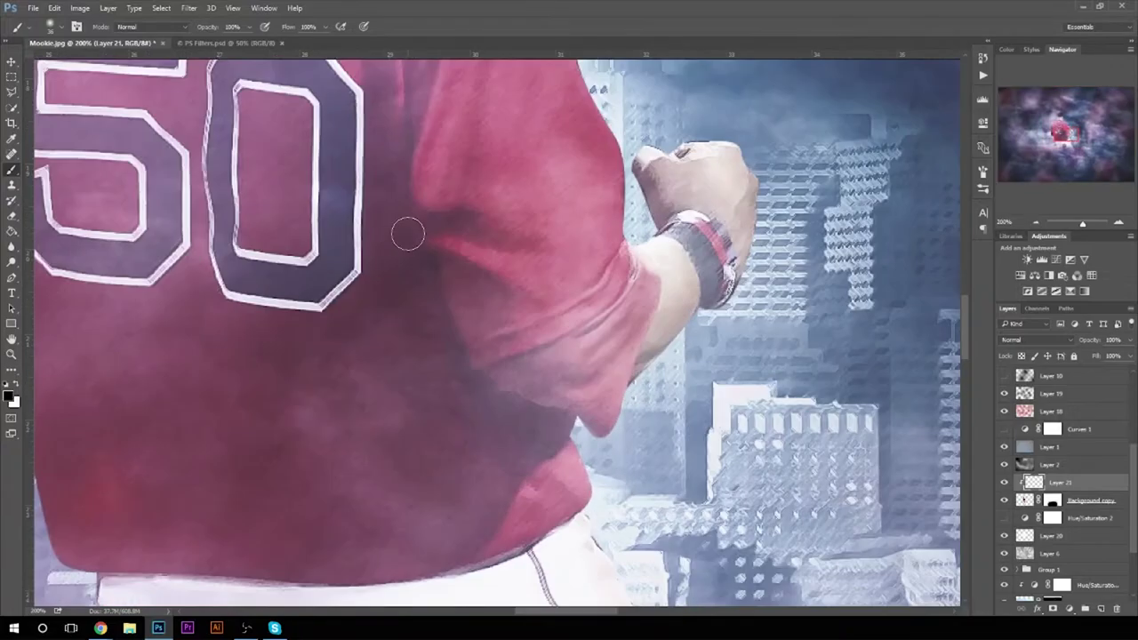
# - Paint dark shading strokes along the player's arm and around his glove
pyautogui.moveTo(407, 233); pyautogui.dragTo(658, 186)
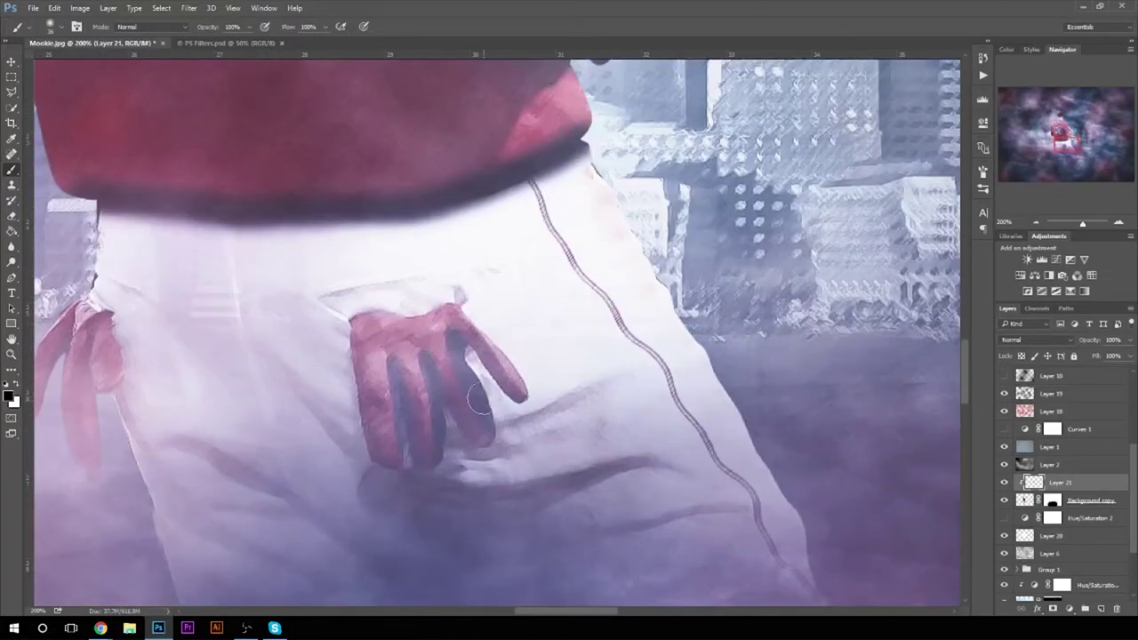
pyautogui.moveTo(373, 392); pyautogui.dragTo(541, 448)
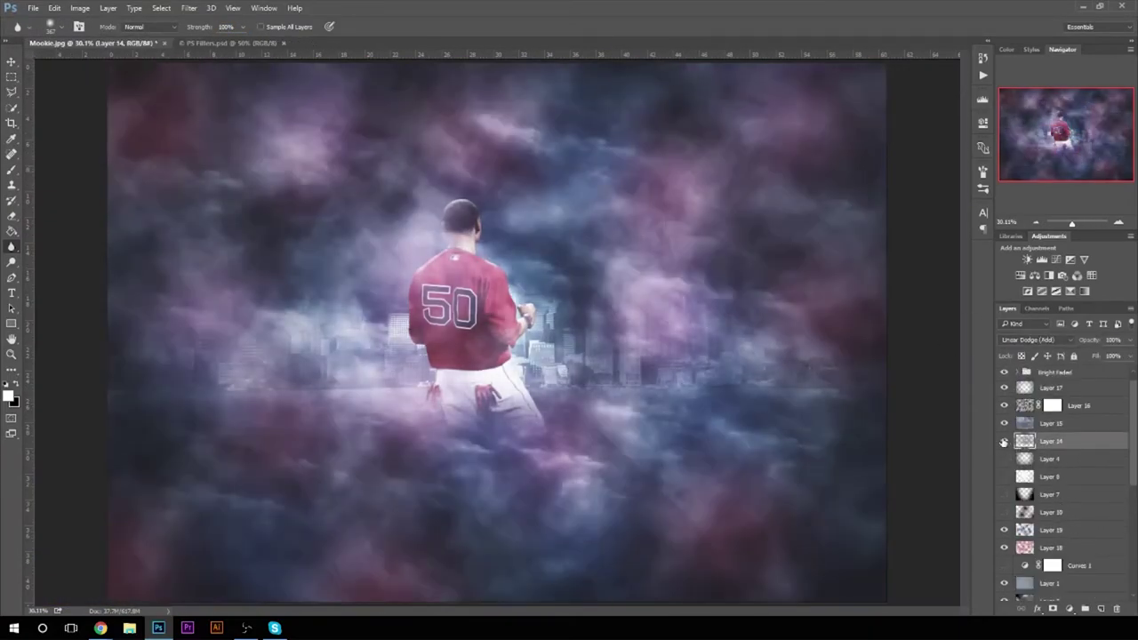
# - Toggle Curves 2 to darken, and merge the Bright Faded group into Layer 17
pyautogui.click(1004, 387)
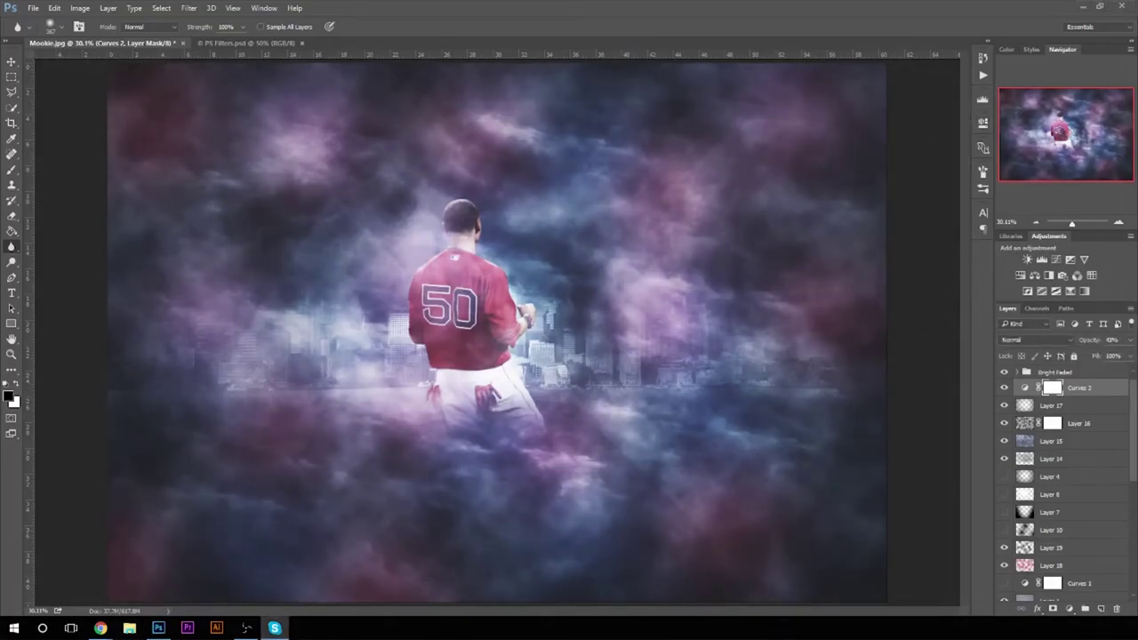
pyautogui.rightClick(1077, 372)
pyautogui.click(1022, 500)
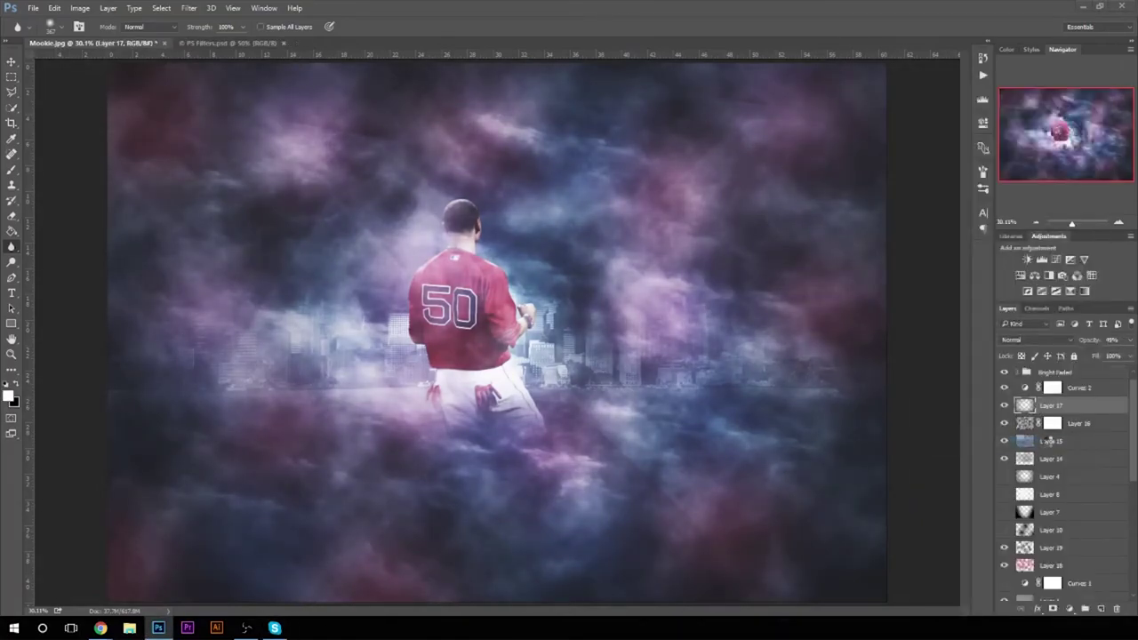
# - Gaussian-blur a copy of Layer 17 and mask the blur off the player
pyautogui.click(668, 196)
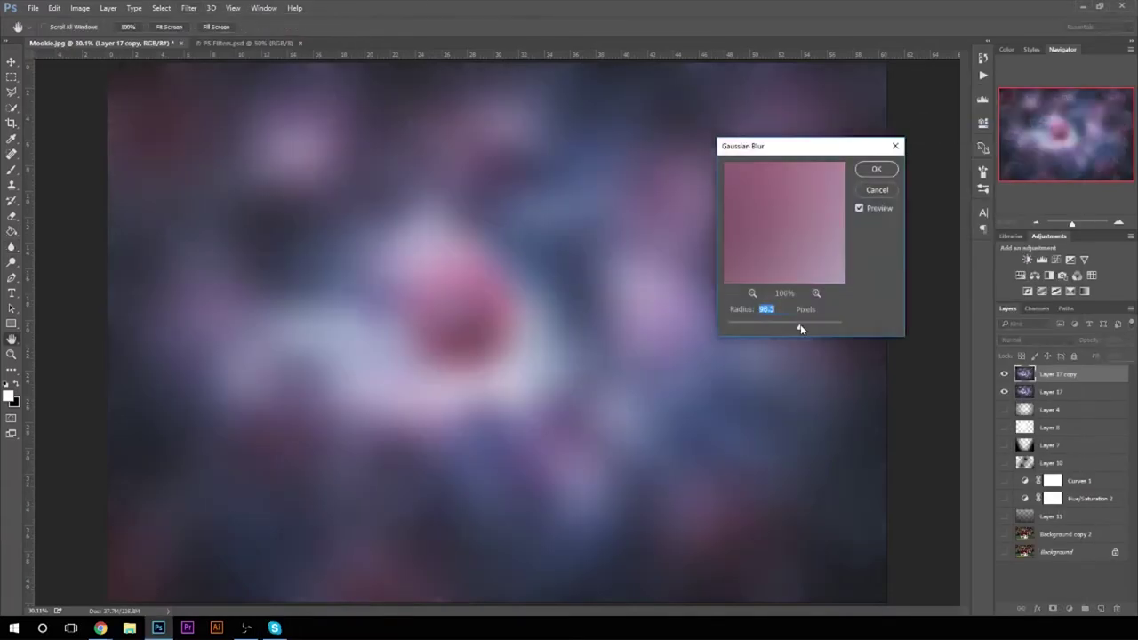
pyautogui.click(417, 166)
pyautogui.click(875, 170)
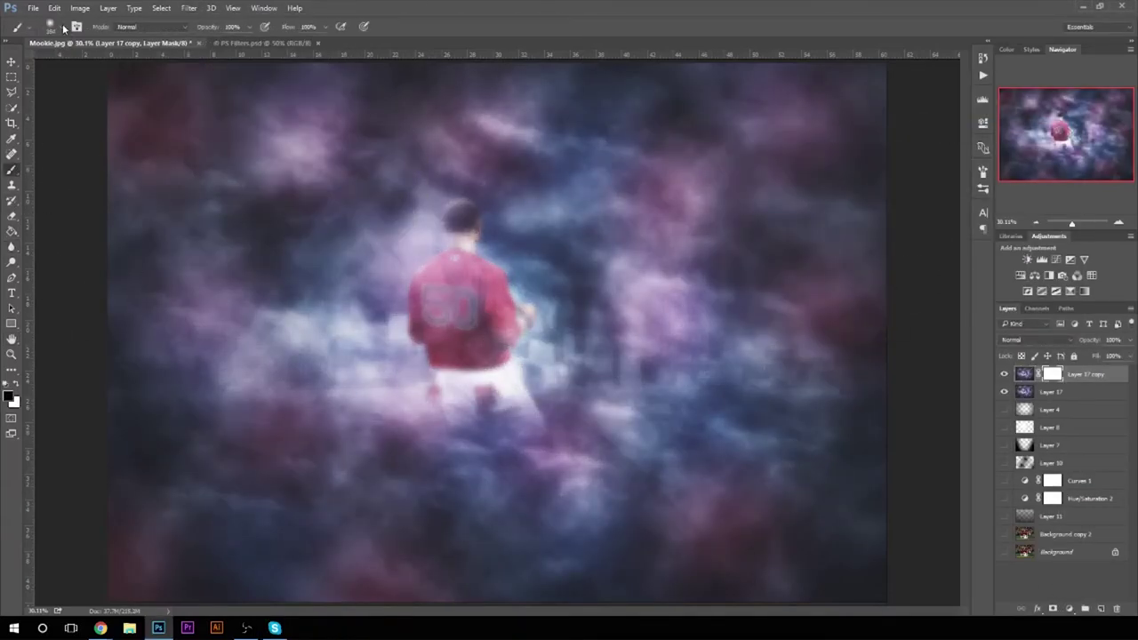
pyautogui.moveTo(471, 374); pyautogui.dragTo(456, 239)
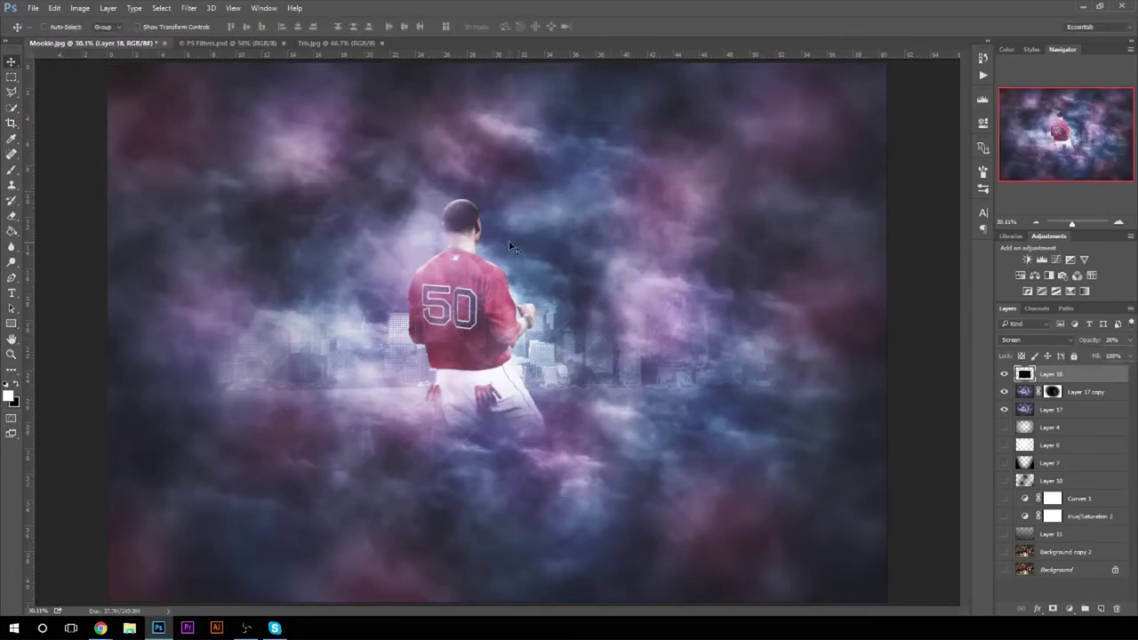
# - Paint the Layer 17 copy mask at the right edge, then try a 'MOOKIE BETTS' title in different fonts
pyautogui.click(11, 169)
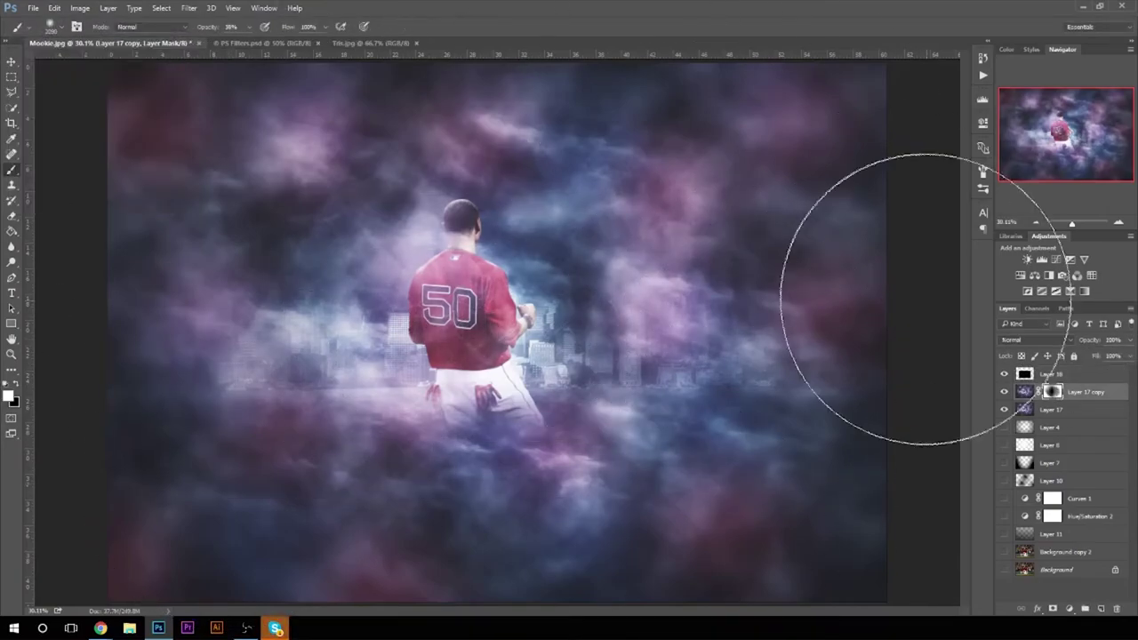
pyautogui.write('MOOKIE BETTS')
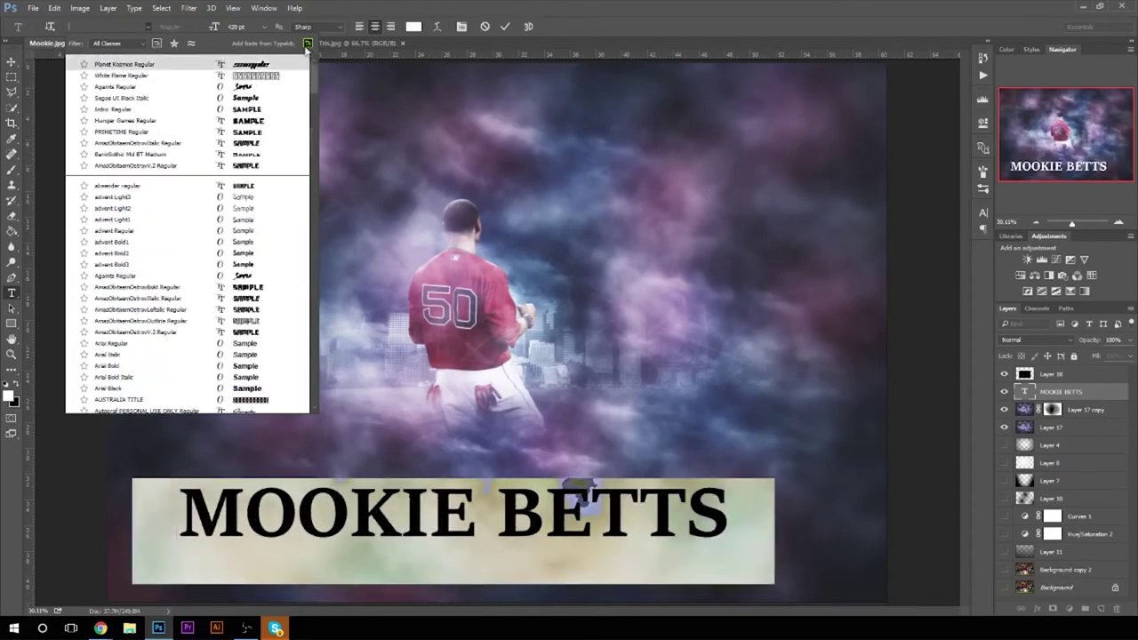
pyautogui.press('Down')
pyautogui.press('Down')
pyautogui.press('Down')
pyautogui.press('Down')
pyautogui.press('Down')
pyautogui.press('Down')
pyautogui.press('Down')
pyautogui.press('Down')
pyautogui.press('Down')
pyautogui.press('Down')
pyautogui.press('Down')
pyautogui.press('Down')
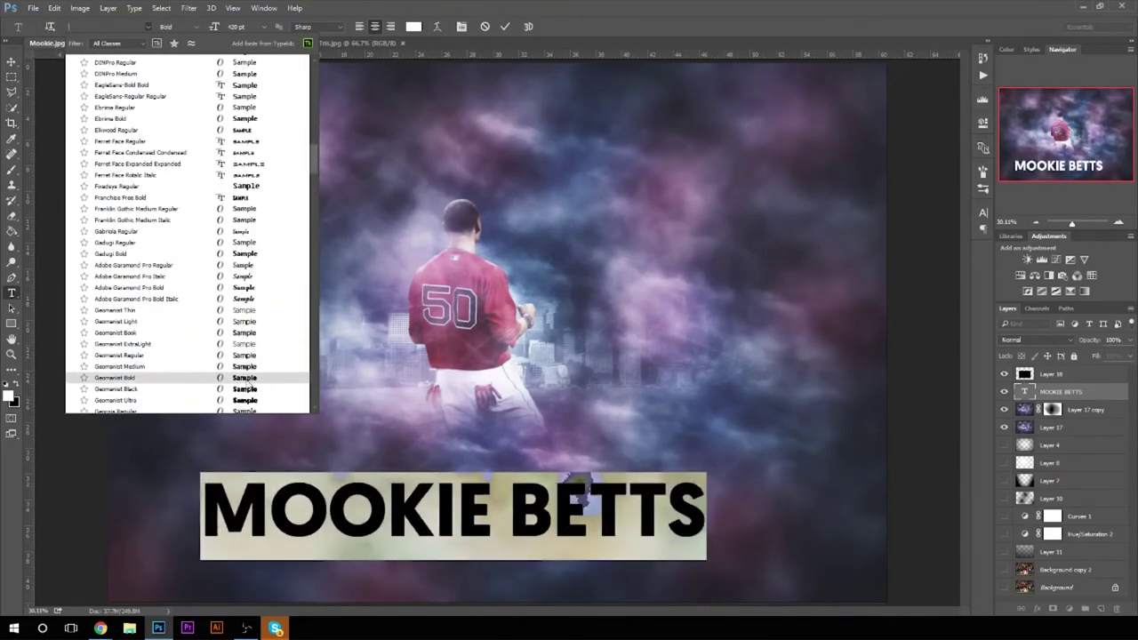
pyautogui.scroll(5, 298, 123)
pyautogui.scroll(5, 298, 123)
pyautogui.scroll(5, 299, 122)
pyautogui.scroll(5, 299, 122)
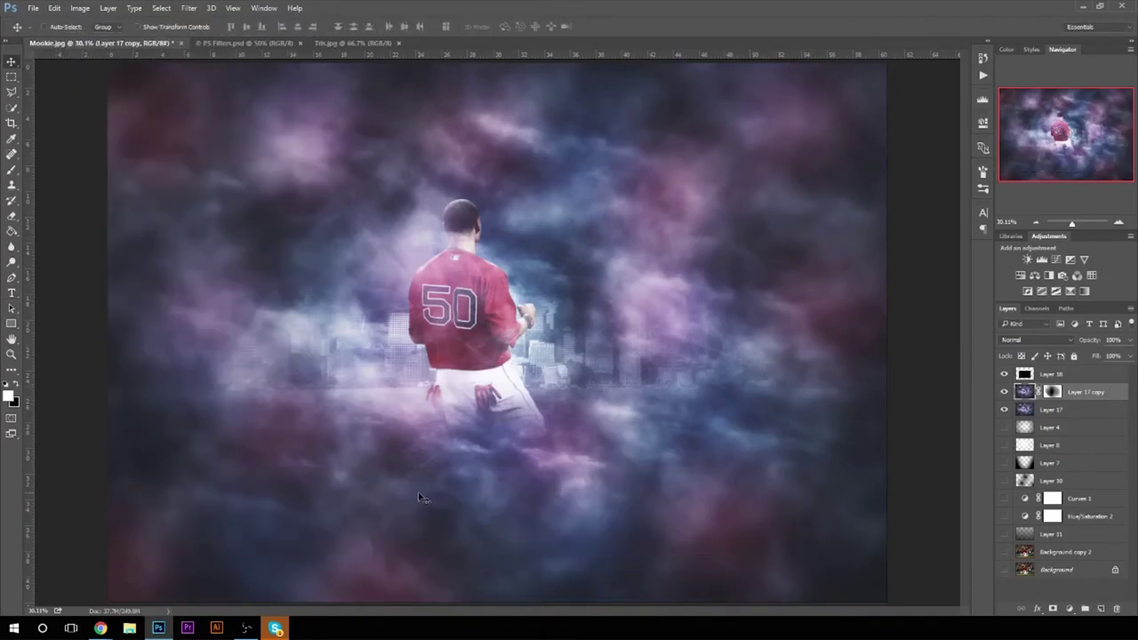
# - Add a Hue/Saturation adjustment layer, trying and discarding a Photo Filter
pyautogui.click(1034, 275)
pyautogui.click(1063, 275)
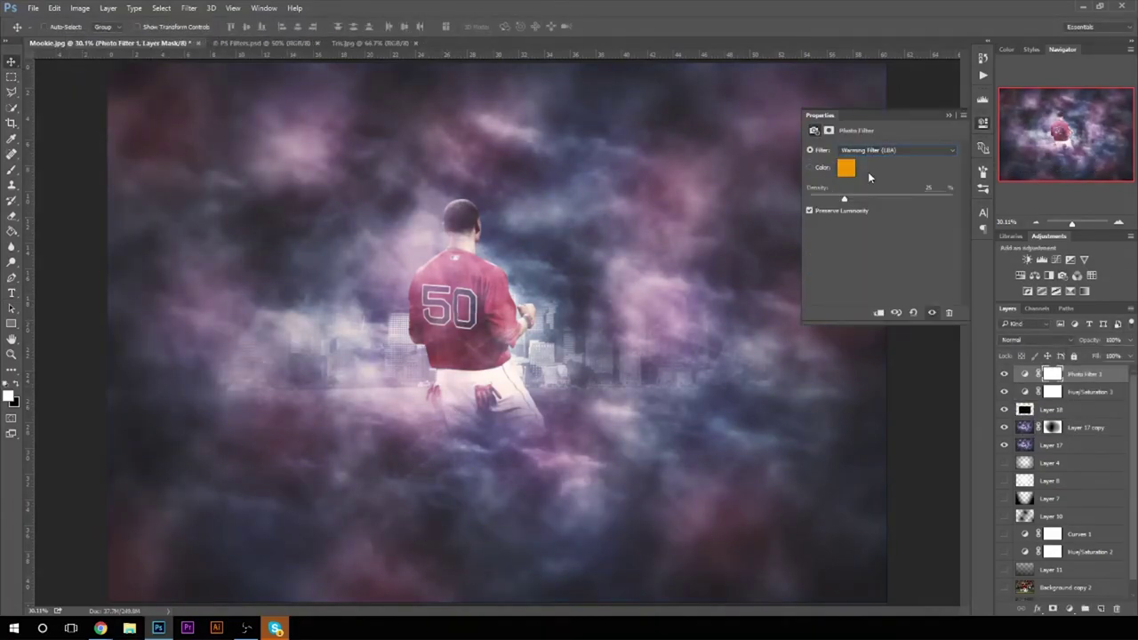
pyautogui.press('Delete')
# - Try Color Lookup presets such as Crisp_Warm, then discard the Color Lookup layer
pyautogui.click(1092, 276)
pyautogui.click(904, 150)
pyautogui.click(897, 198)
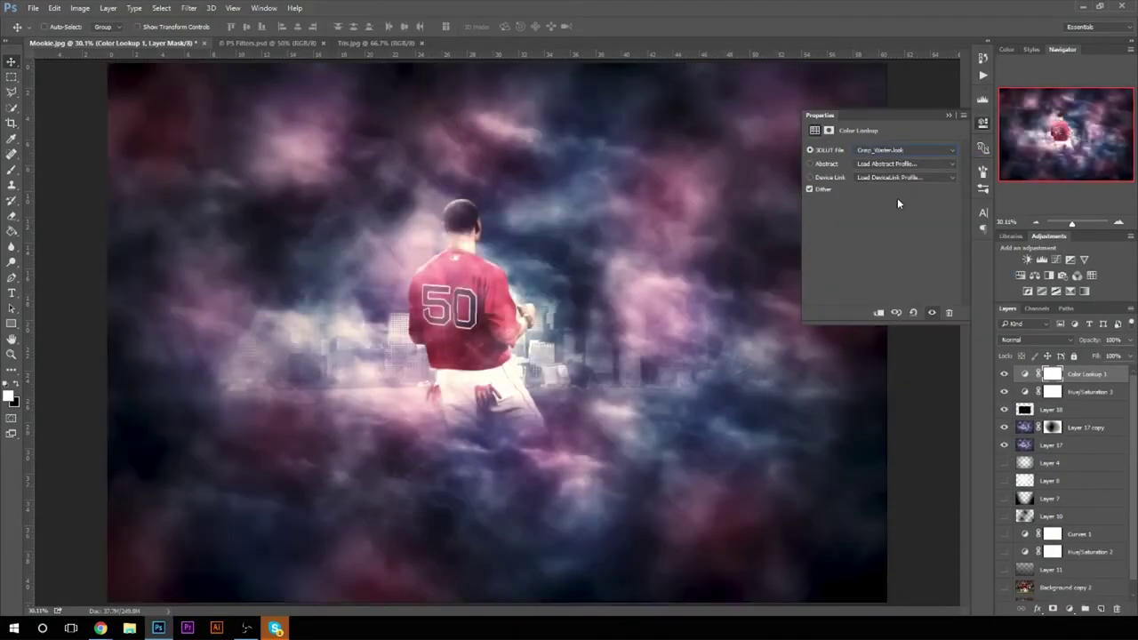
pyautogui.press('Down')
pyautogui.press('Down')
pyautogui.click(905, 150)
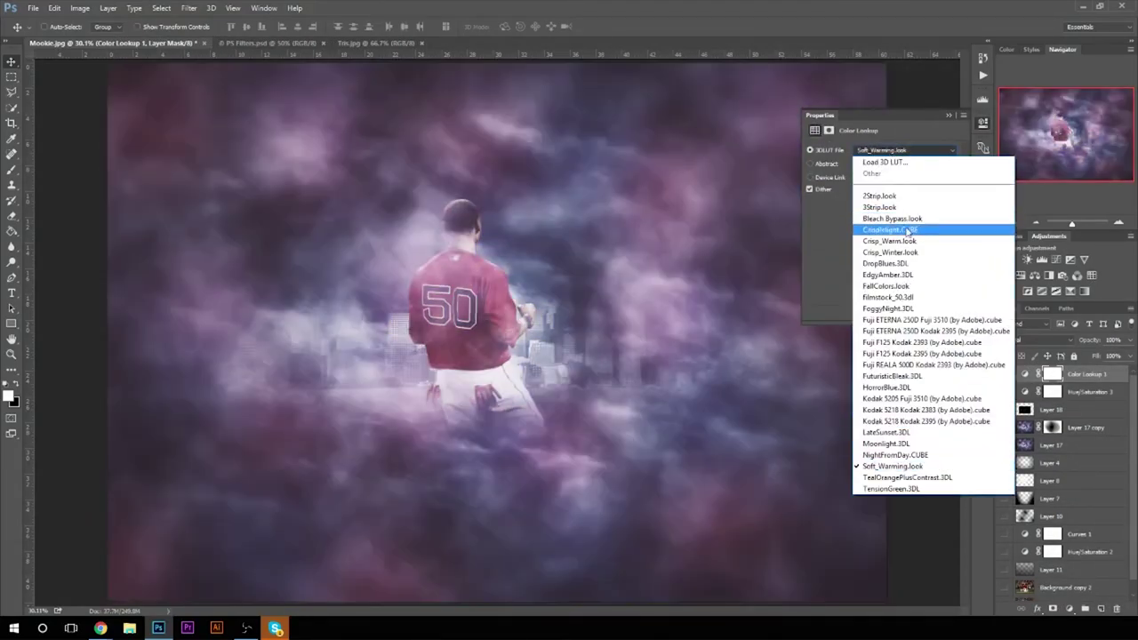
pyautogui.click(978, 243)
pyautogui.press('Delete')
# - Add a Levels adjustment with midtones at 0.78, then start a BankGothic Md BT Medium text layer
pyautogui.click(1042, 259)
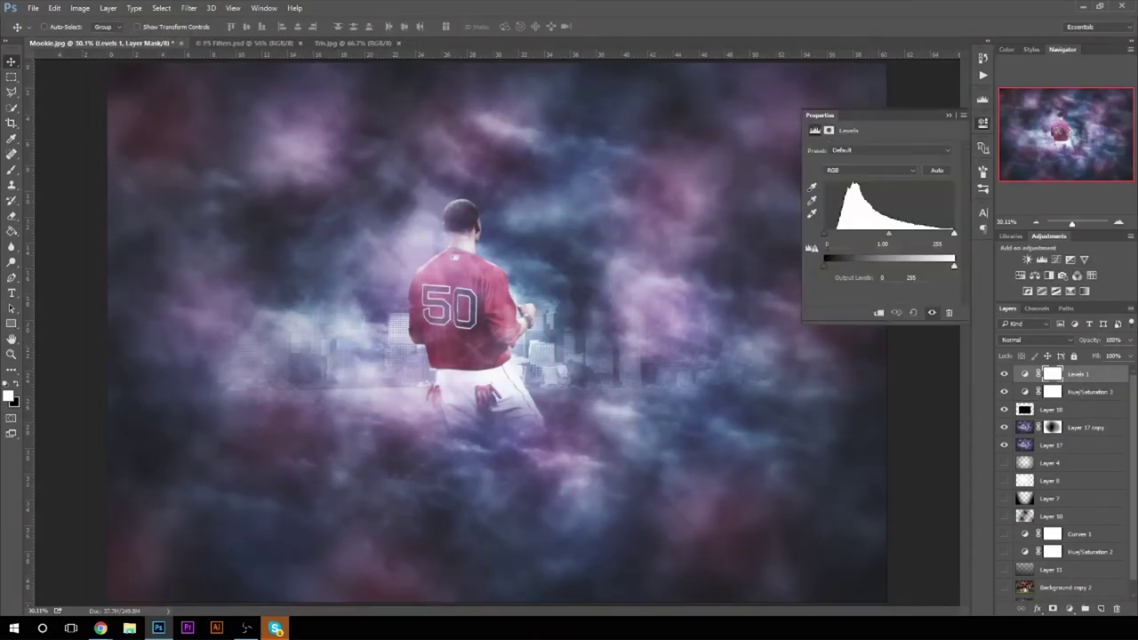
pyautogui.moveTo(889, 233); pyautogui.dragTo(907, 237)
pyautogui.press('t')
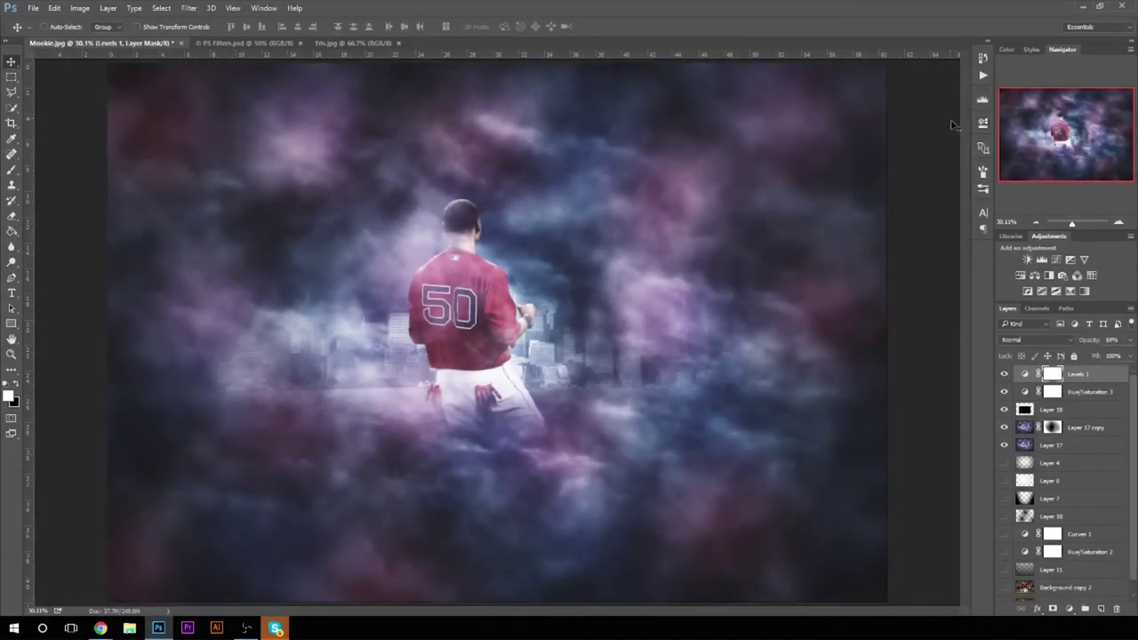
pyautogui.click(449, 567)
pyautogui.click(149, 27)
pyautogui.click(451, 501)
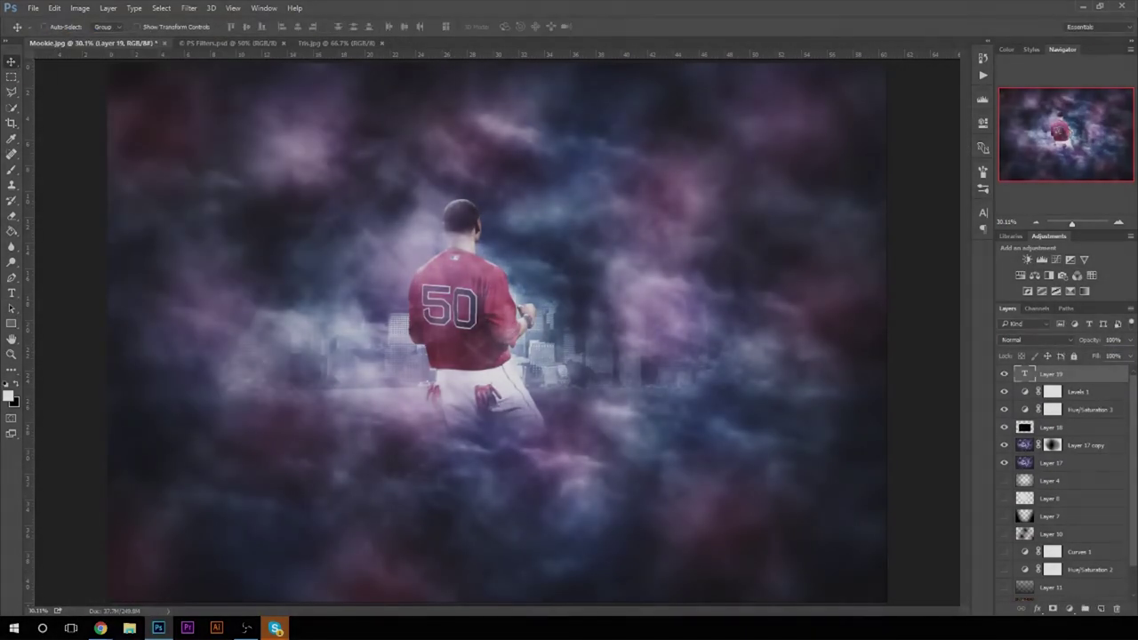